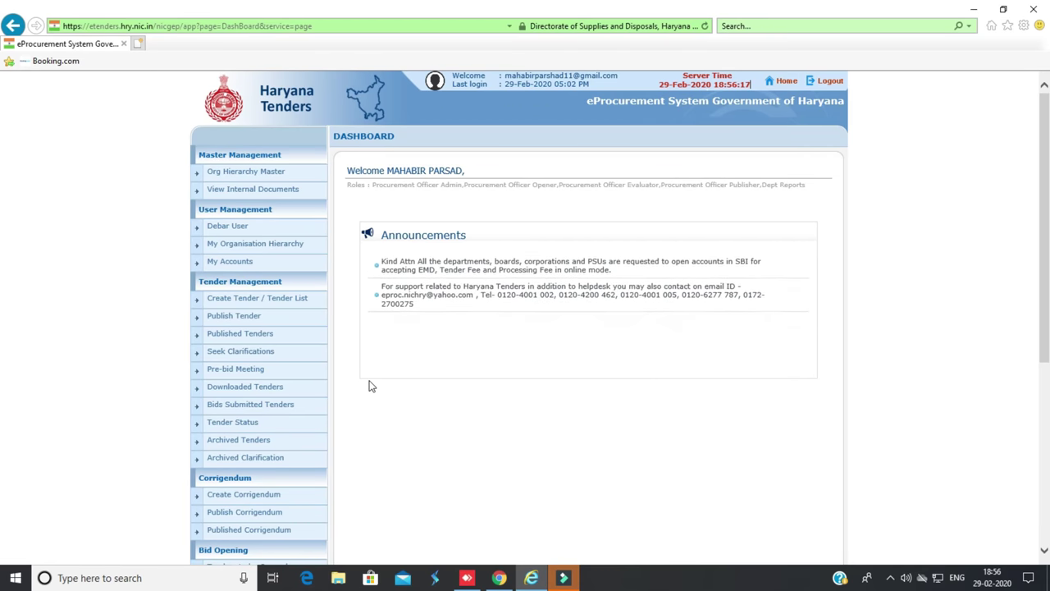
Step: Open the published tenders list and select the first tender's ID, 2020_HBC_120418_1, for copying
scroll(370, 384, down, 3)
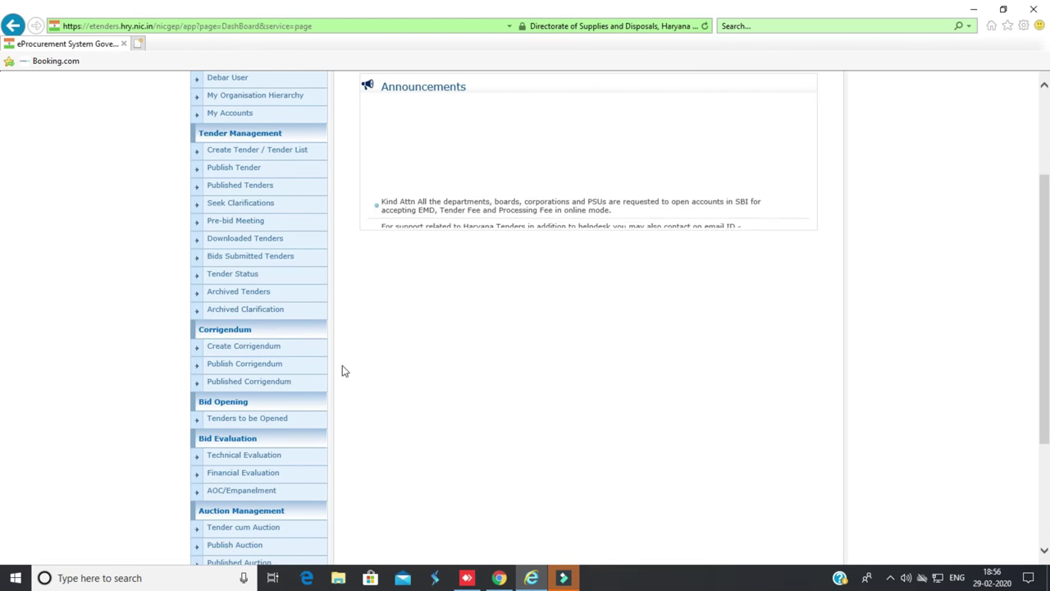
click(258, 348)
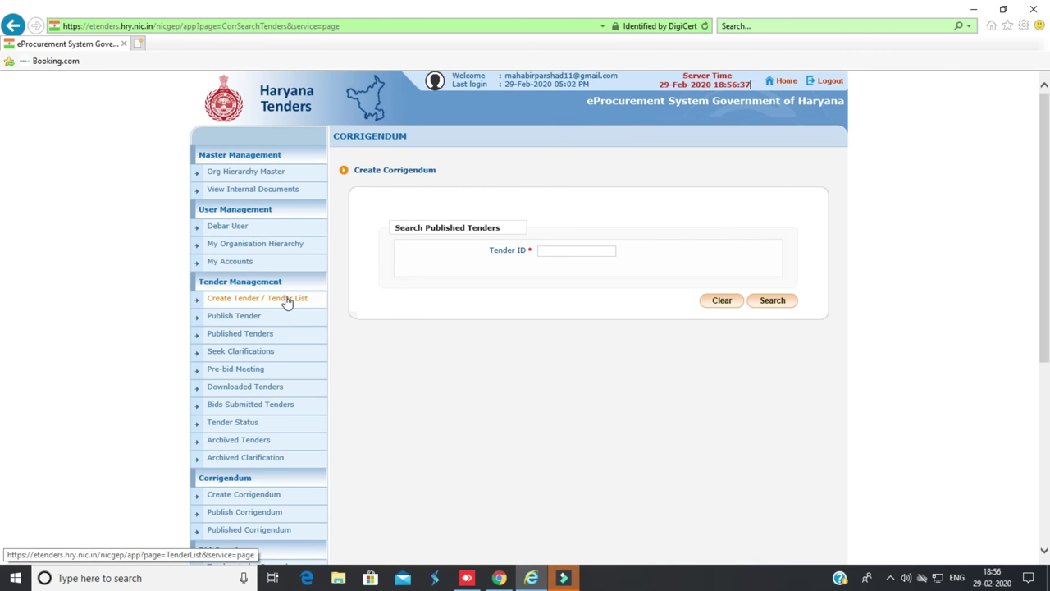
click(276, 332)
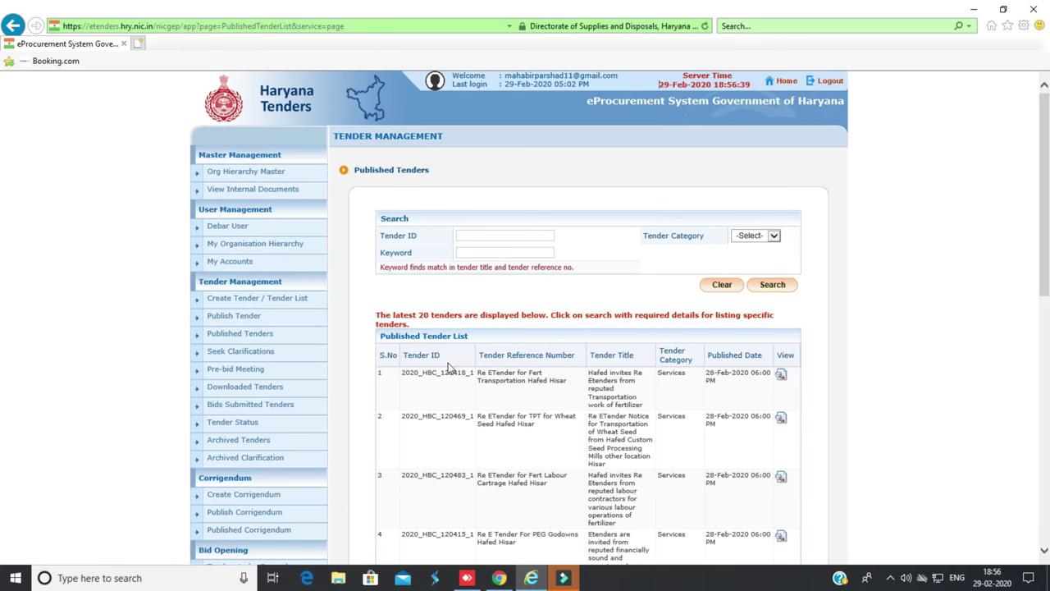
click(398, 374)
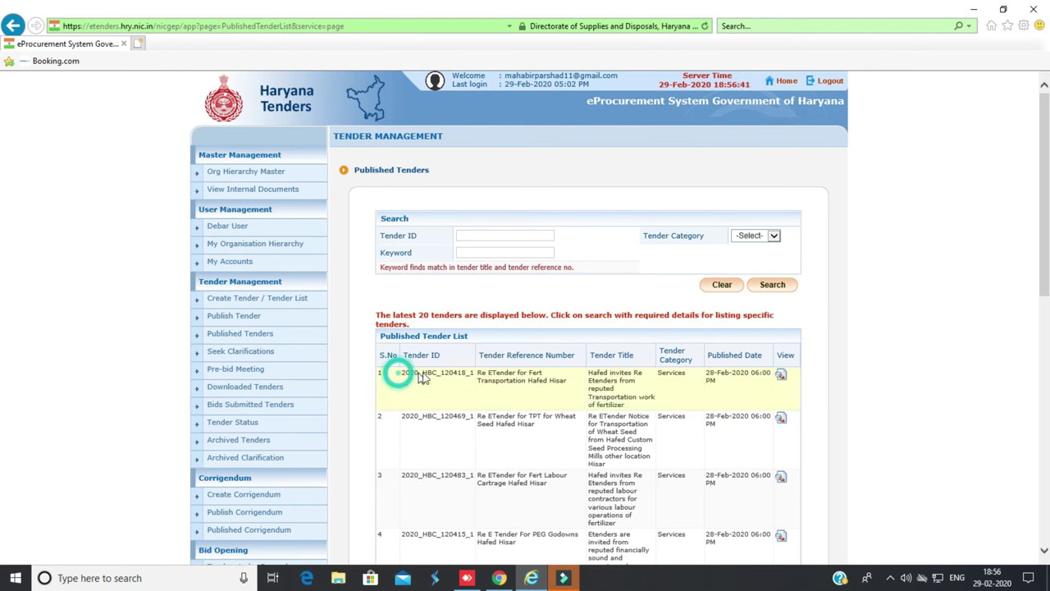
drag(421, 376, 470, 377)
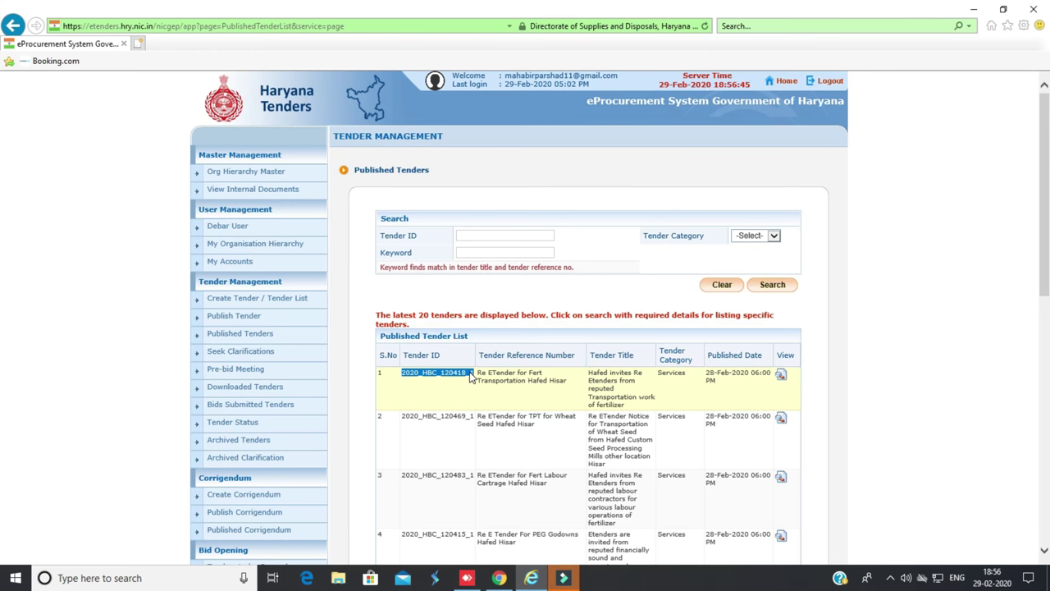
Step: Search for tender 2020_HBC_120418_1 on the Create Corrigendum page
scroll(277, 497, down, 1)
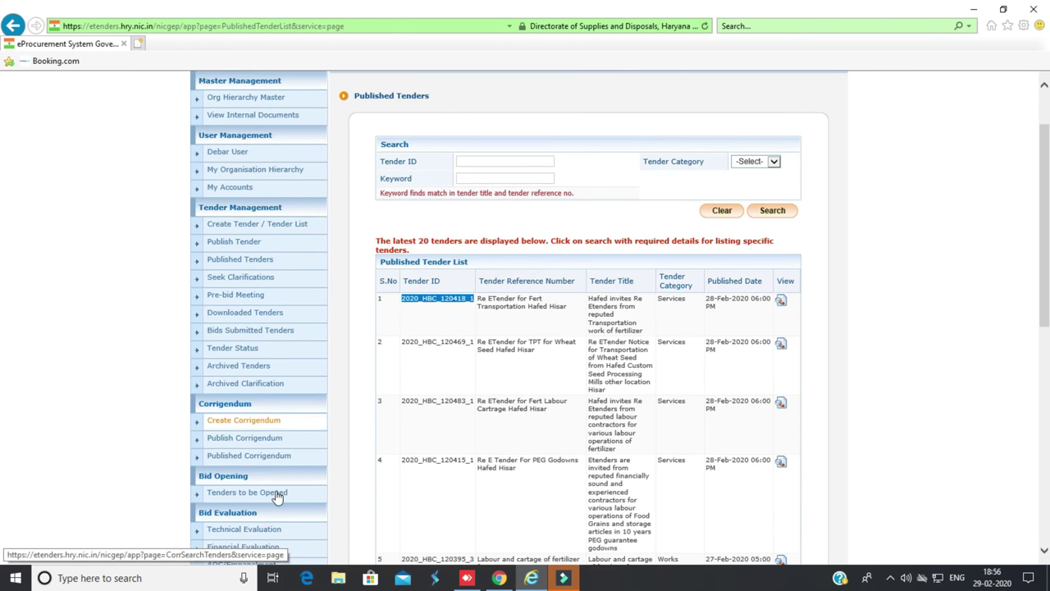
click(271, 420)
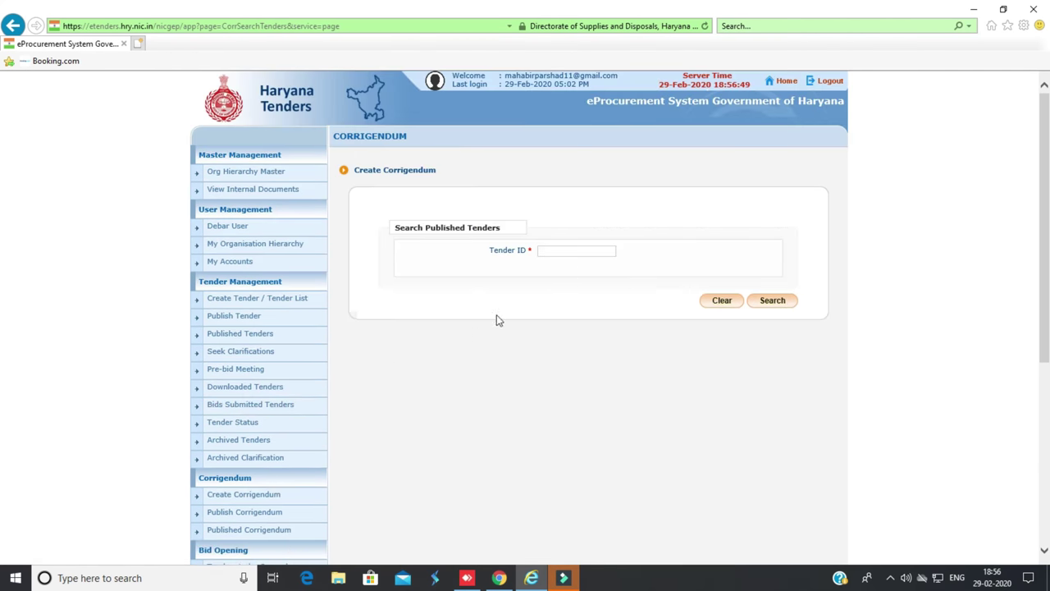
click(564, 251)
text(2020_HBC_120418_1)
click(777, 309)
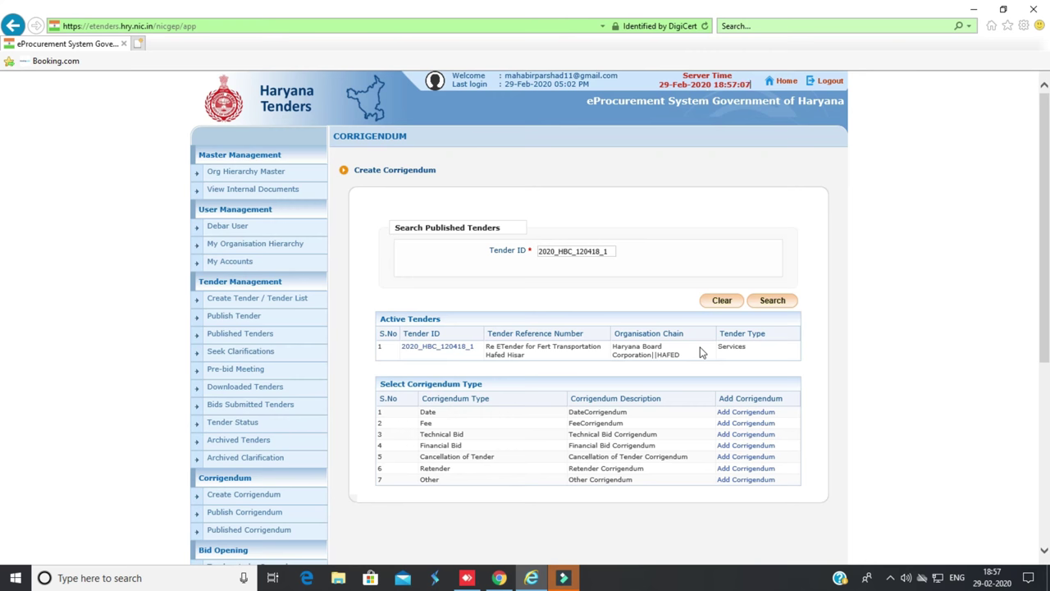
Step: Add a Technical Bid corrigendum to the tender and allow the eProcurement application to run
scroll(688, 418, down, 1)
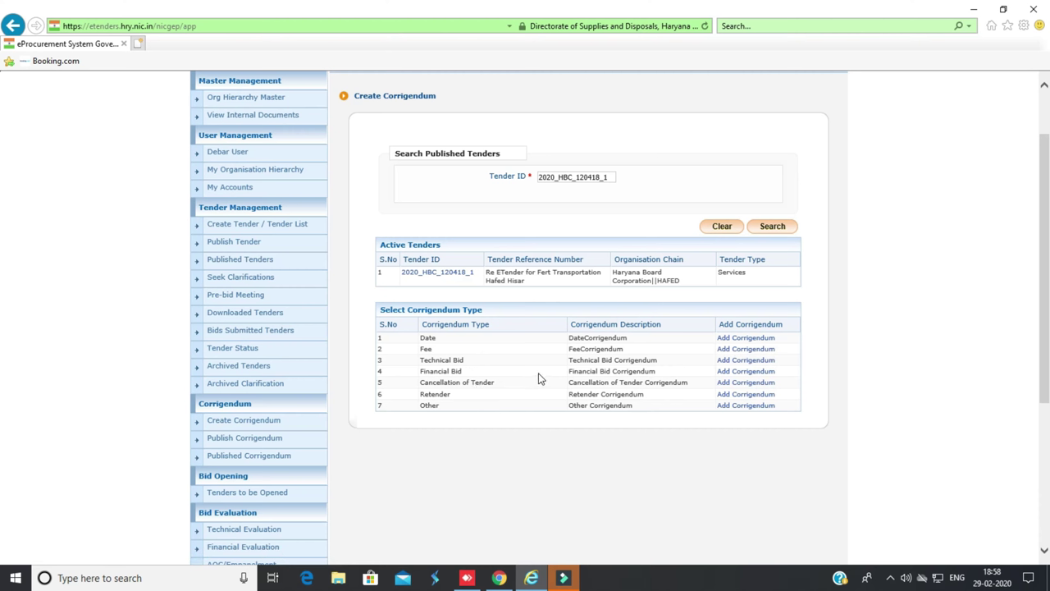
click(741, 362)
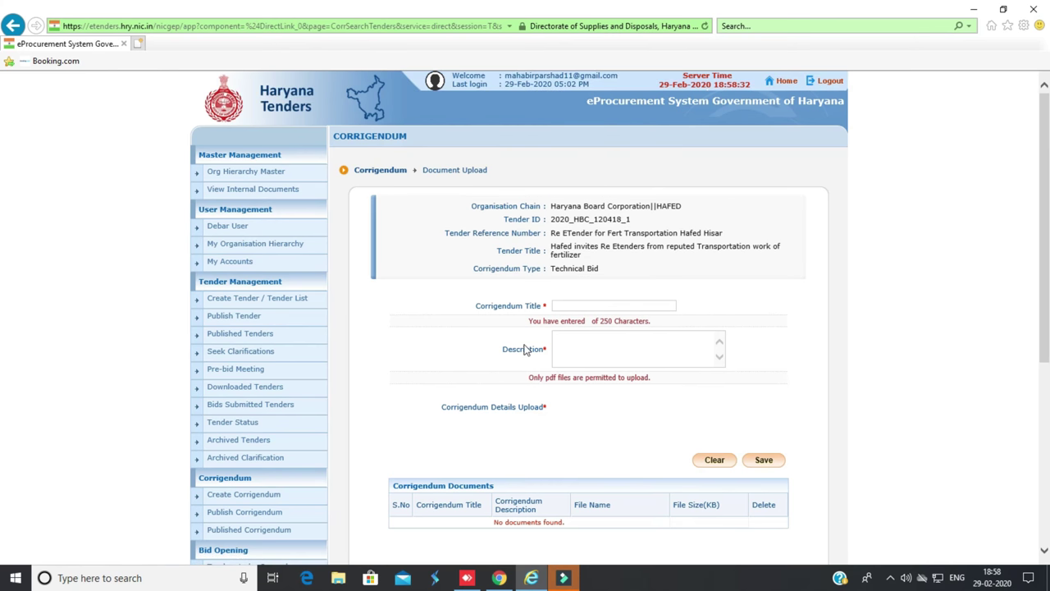
click(574, 305)
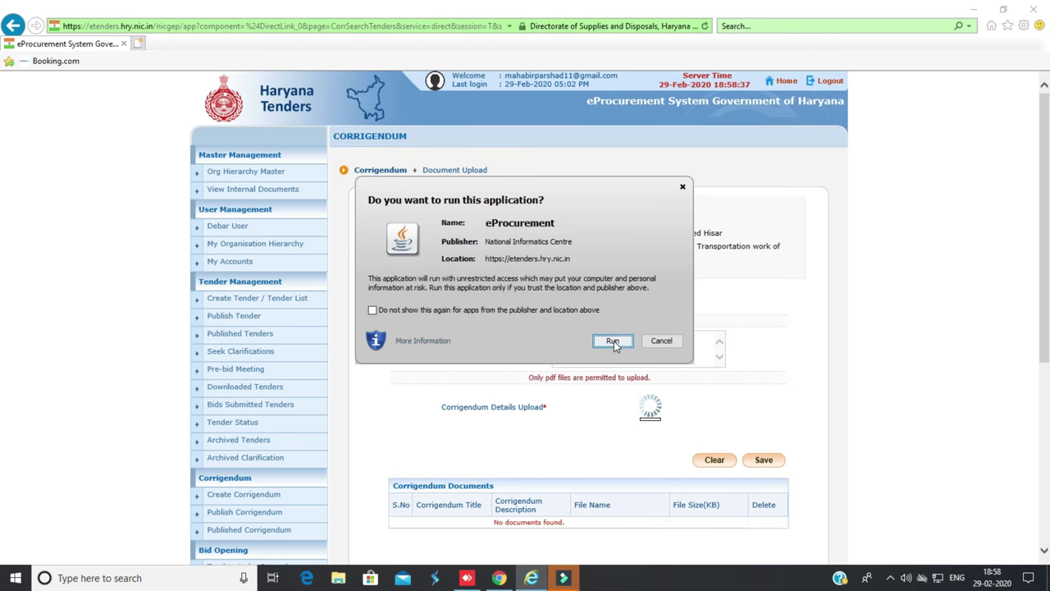
click(614, 341)
Step: Title the corrigendum "Tearm Condition of PEG Tenders" and enter the description "Bidder required to inspection report of"
click(575, 306)
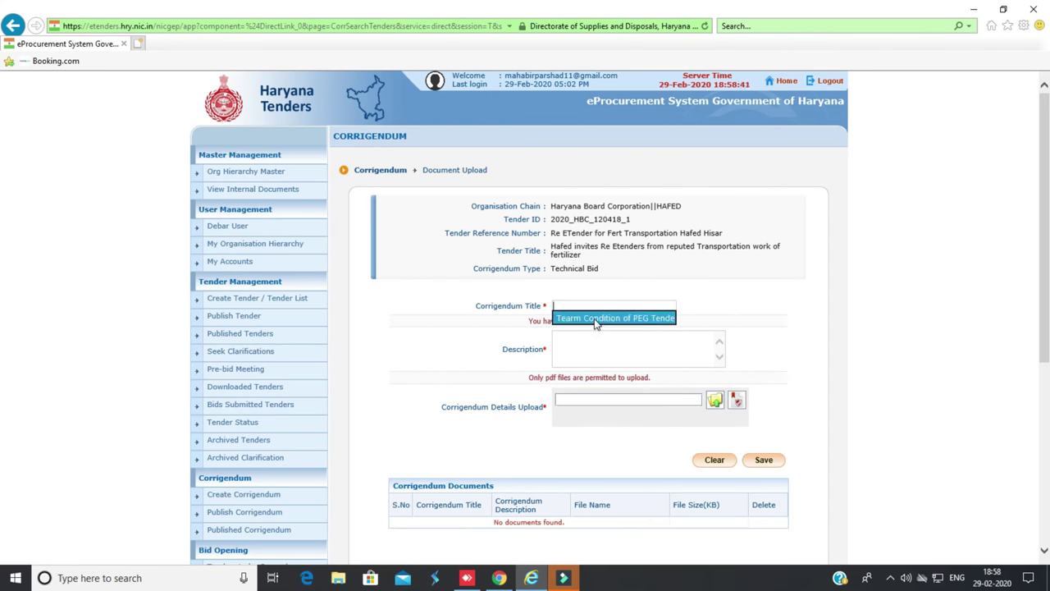
click(595, 319)
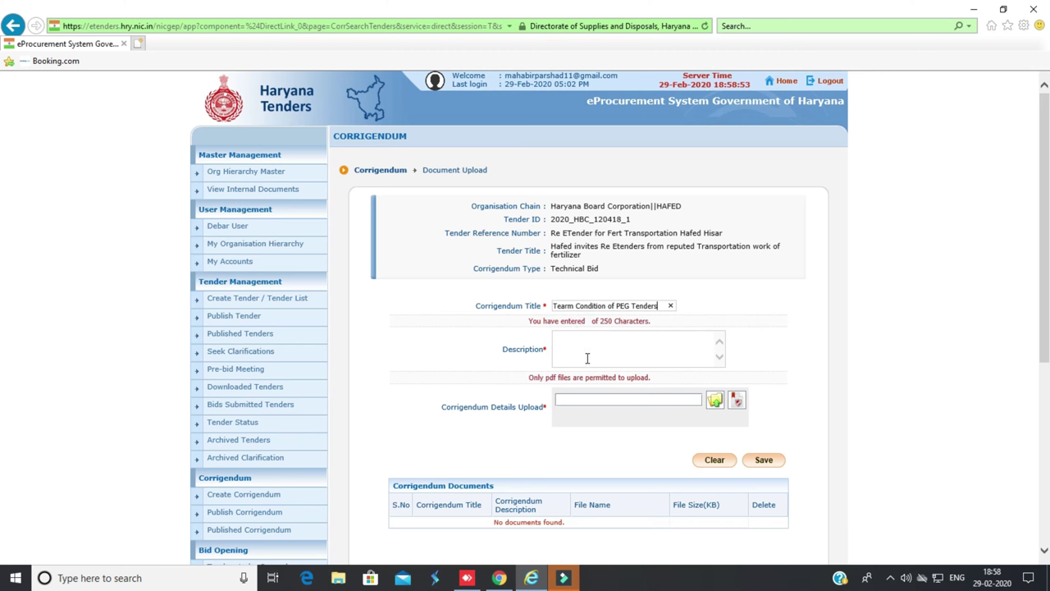
click(579, 343)
text(in)
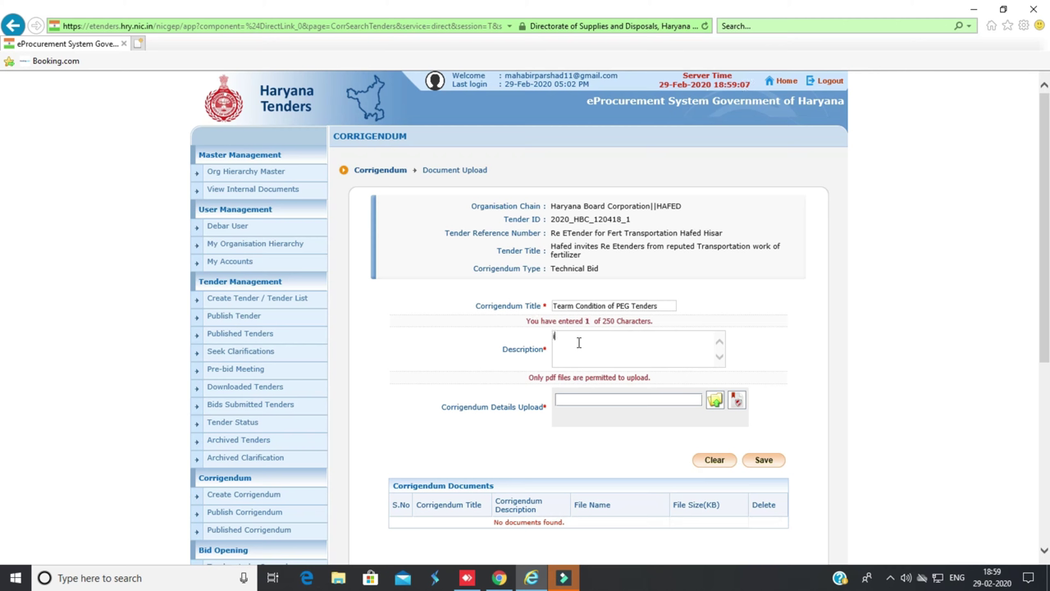
key(BackSpace)
key(BackSpace)
text(Bi)
text(dder sa)
text(quired)
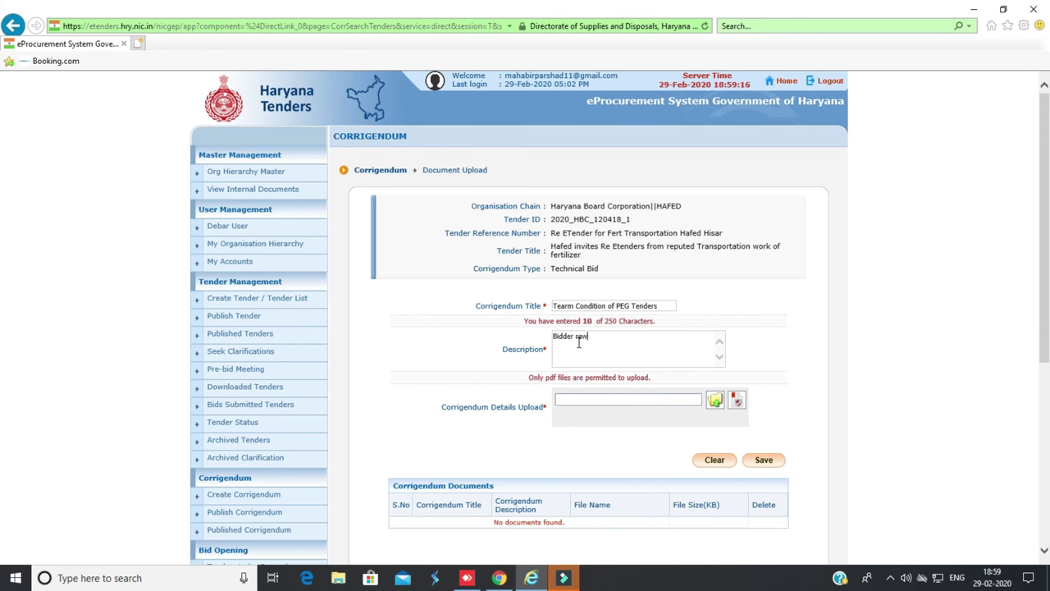
text( to inspection report of)
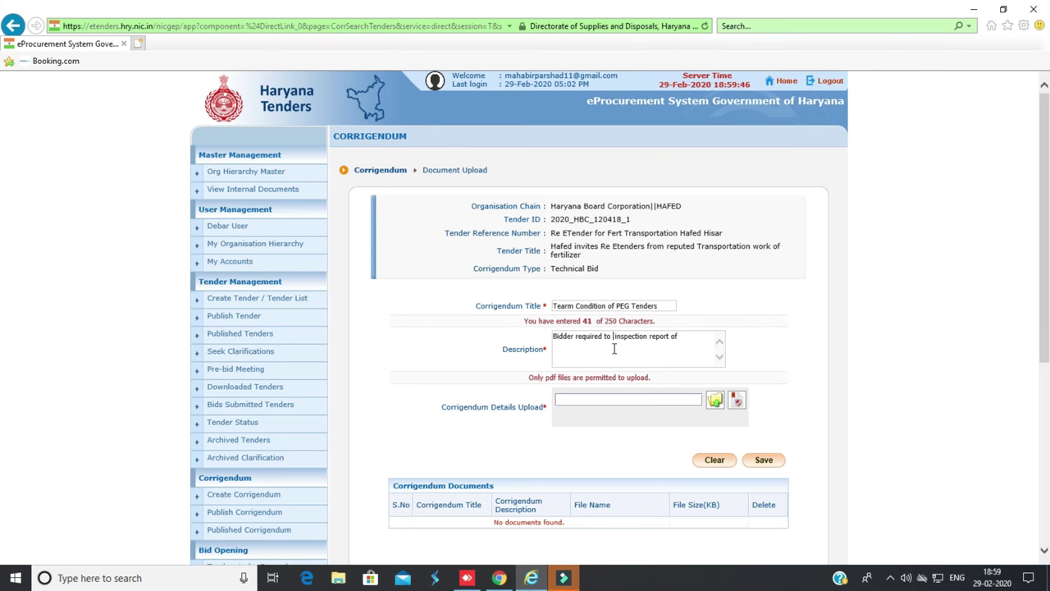
Step: Complete the description so it reads "Bidder required to obtained inspection report of EPFO"
click(614, 348)
text(obtained)
click(713, 354)
text(EP)
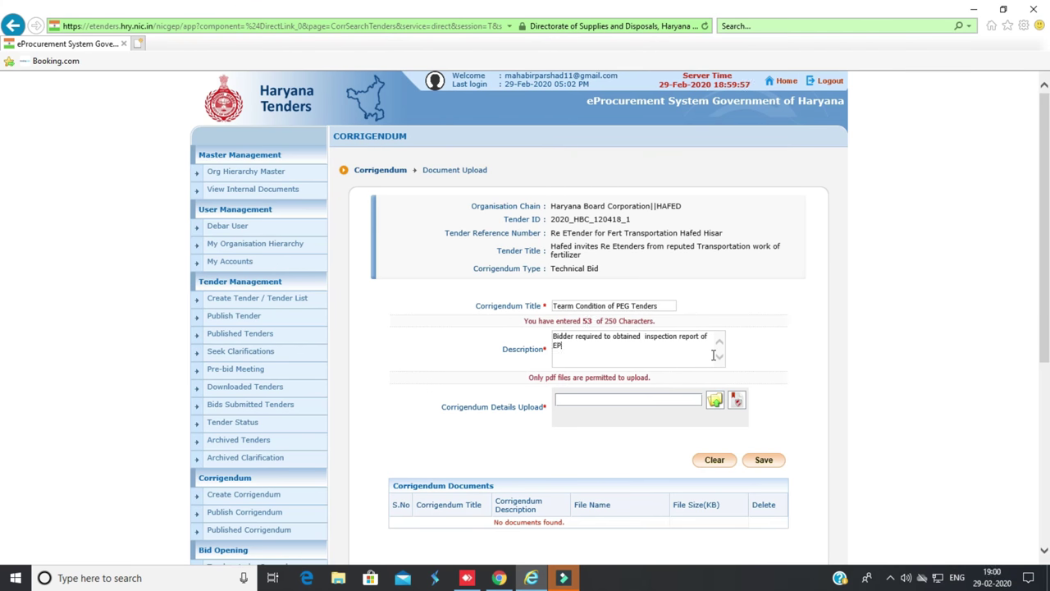
text(FO)
Step: Browse New Volume (E:), the Desktop and the Videos folder for the corrigendum PDF to upload
click(714, 401)
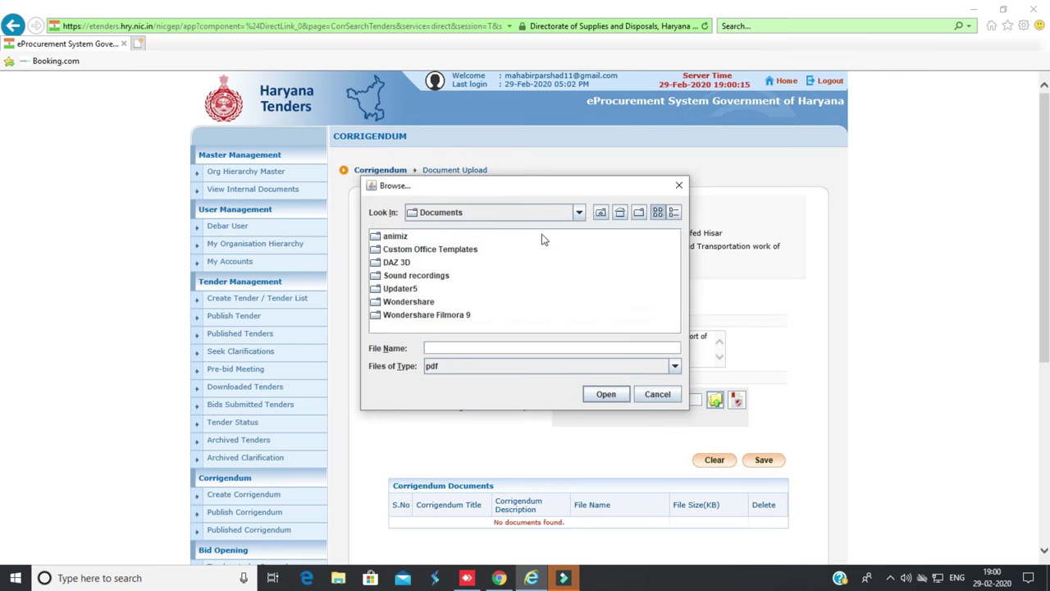
click(580, 212)
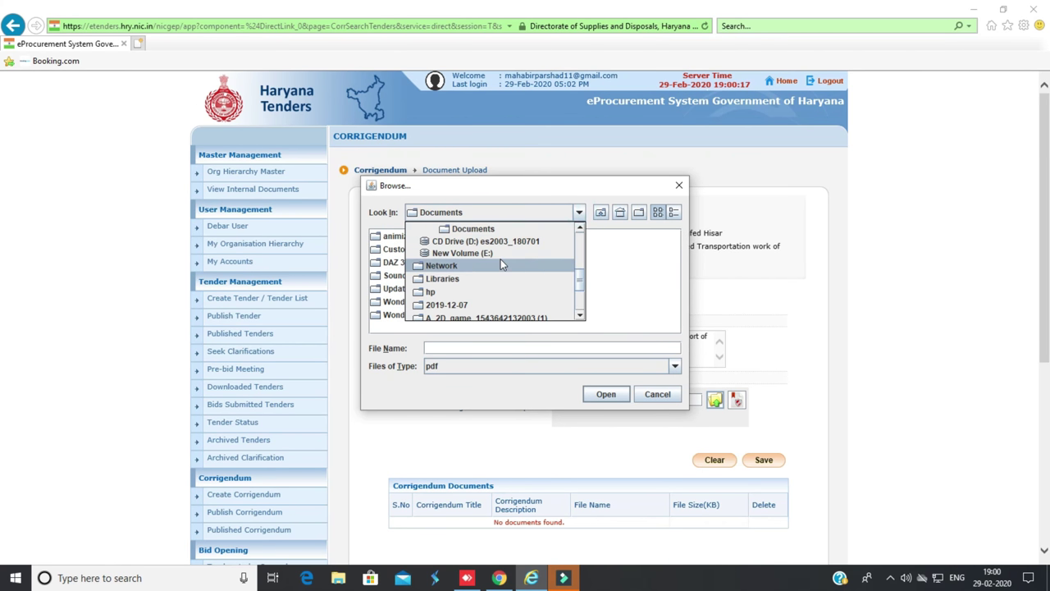
click(497, 254)
click(579, 212)
scroll(509, 263, up, 4)
scroll(500, 275, down, 1)
scroll(499, 276, down, 1)
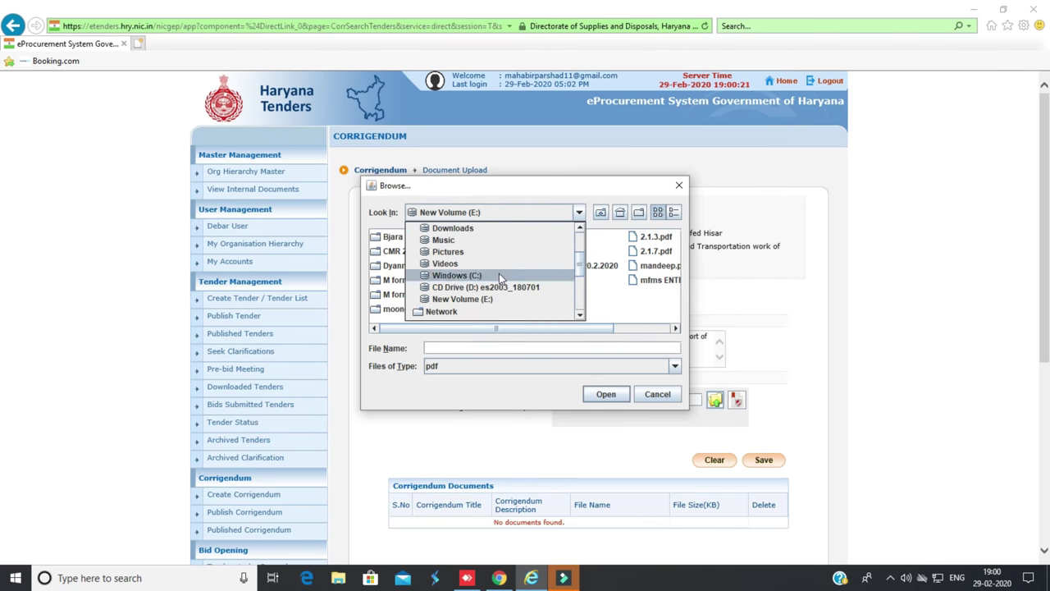
scroll(499, 276, down, 1)
click(491, 272)
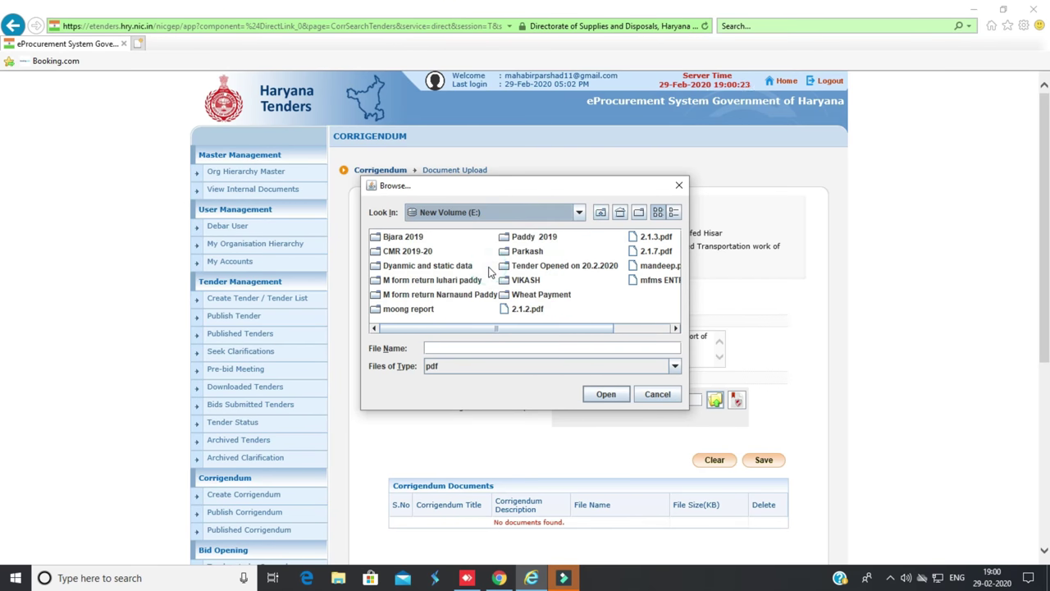
click(580, 212)
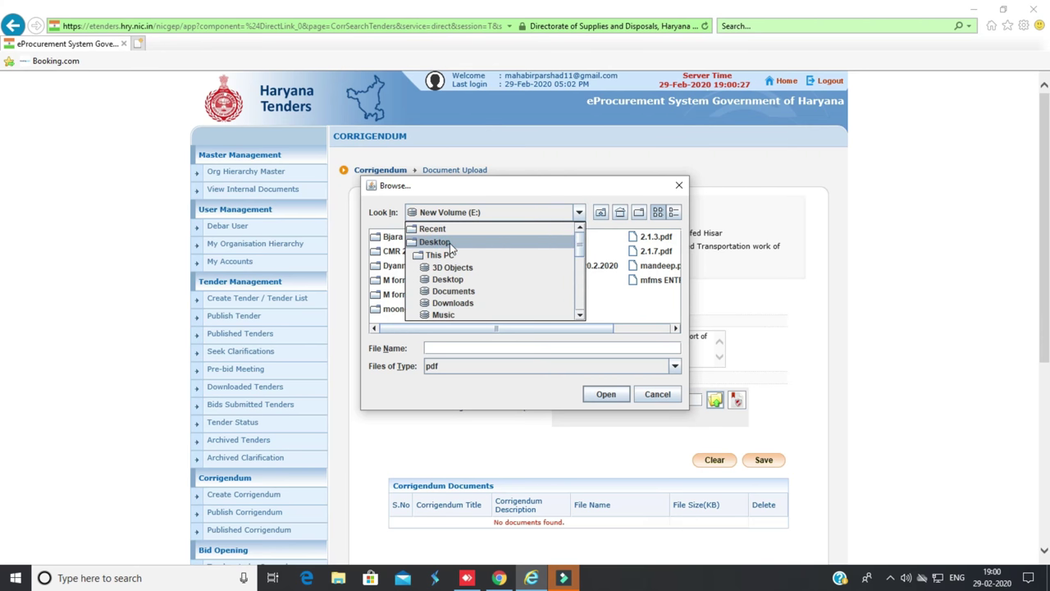
click(450, 244)
click(579, 213)
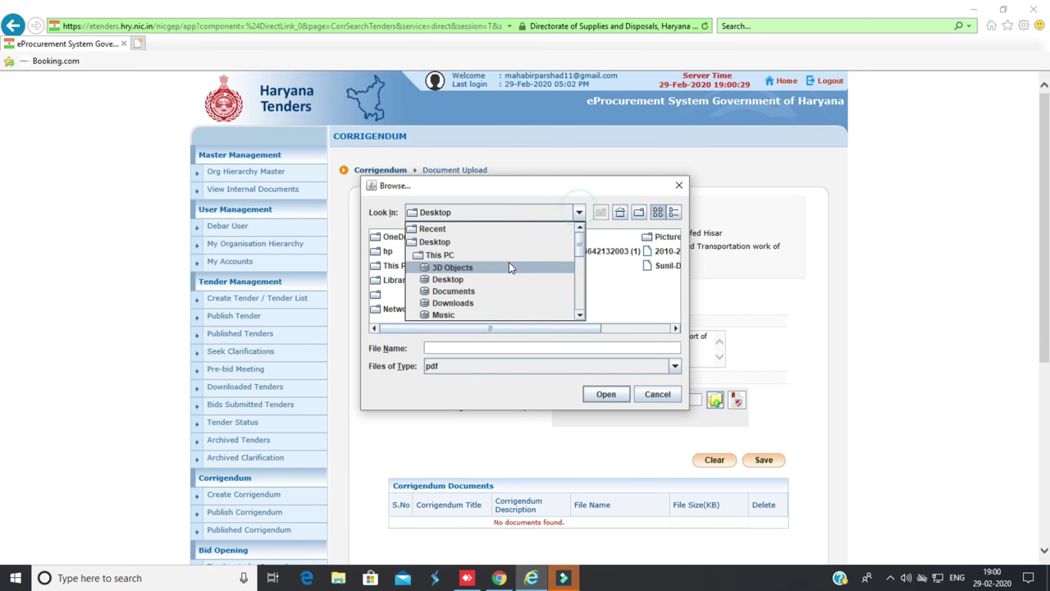
scroll(504, 276, down, 1)
click(452, 299)
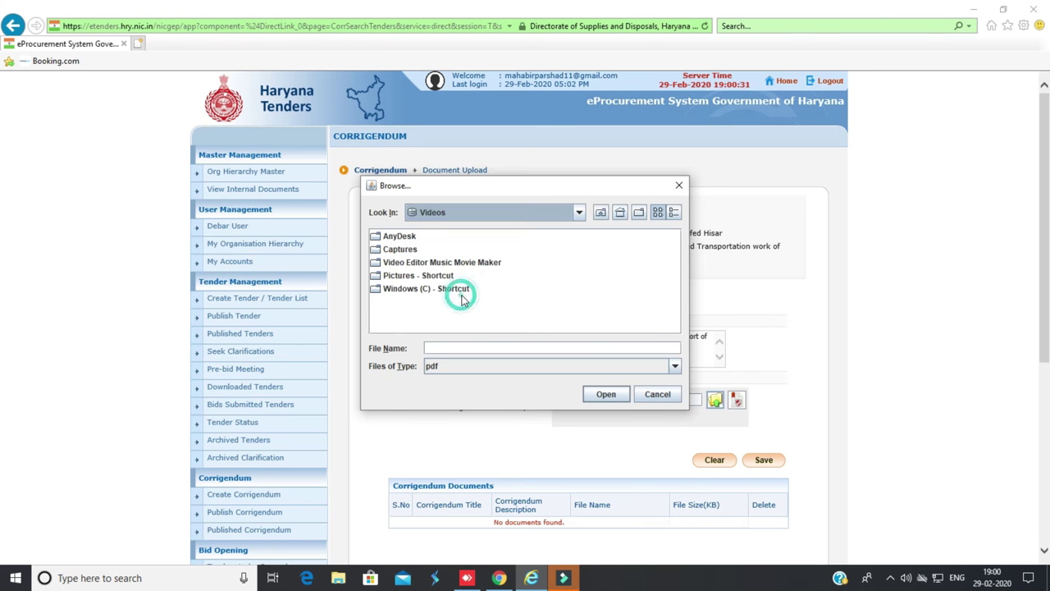
Step: Choose corrigundum.PDF from the 2020-02-28 folder in Pictures as the corrigendum details file
click(578, 213)
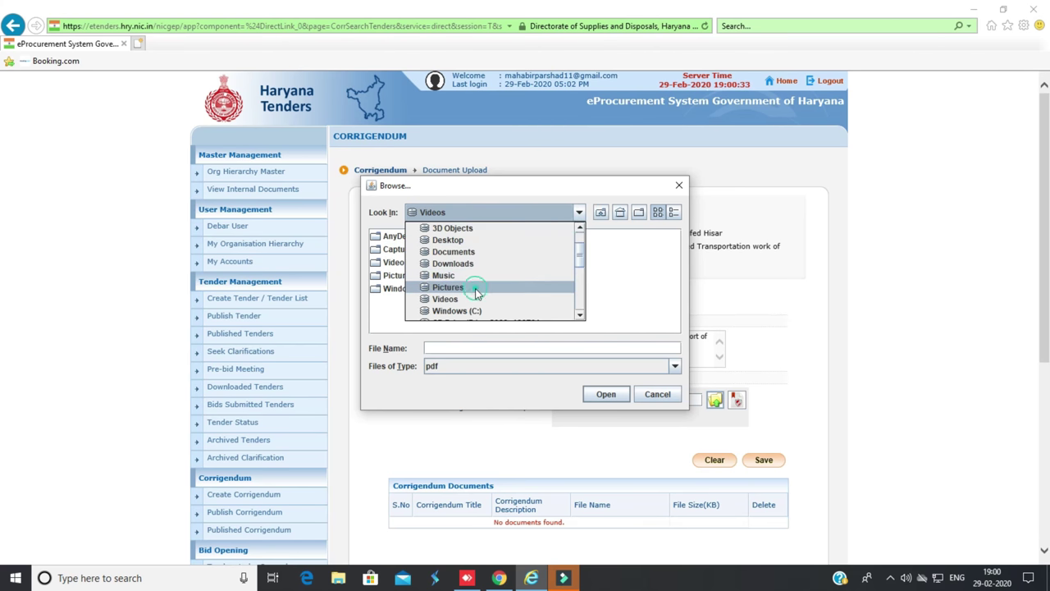
click(485, 286)
drag(405, 325, 652, 329)
click(462, 282)
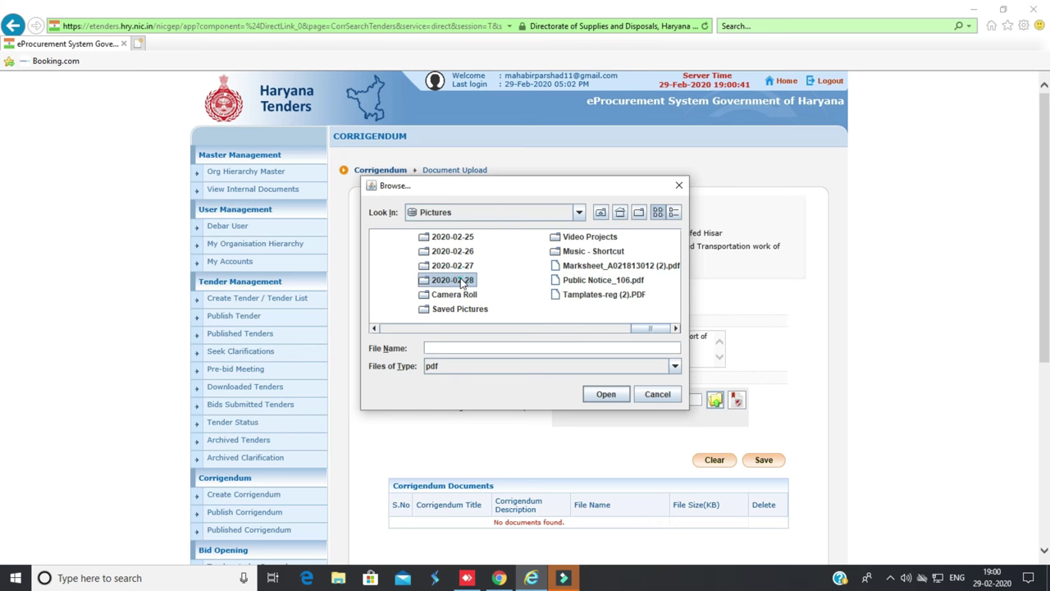
double_click(462, 281)
click(433, 297)
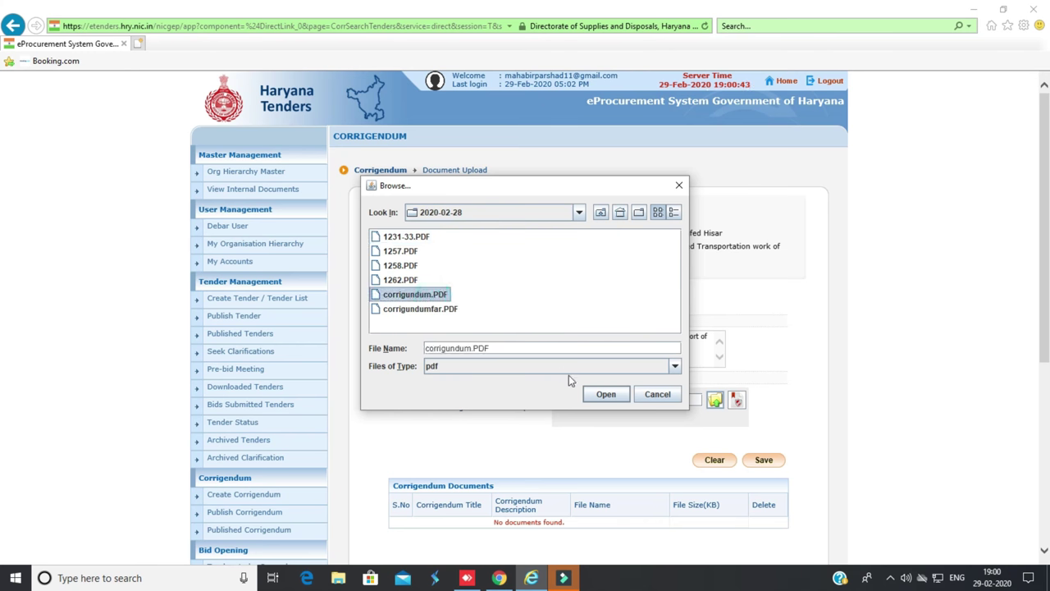
click(606, 395)
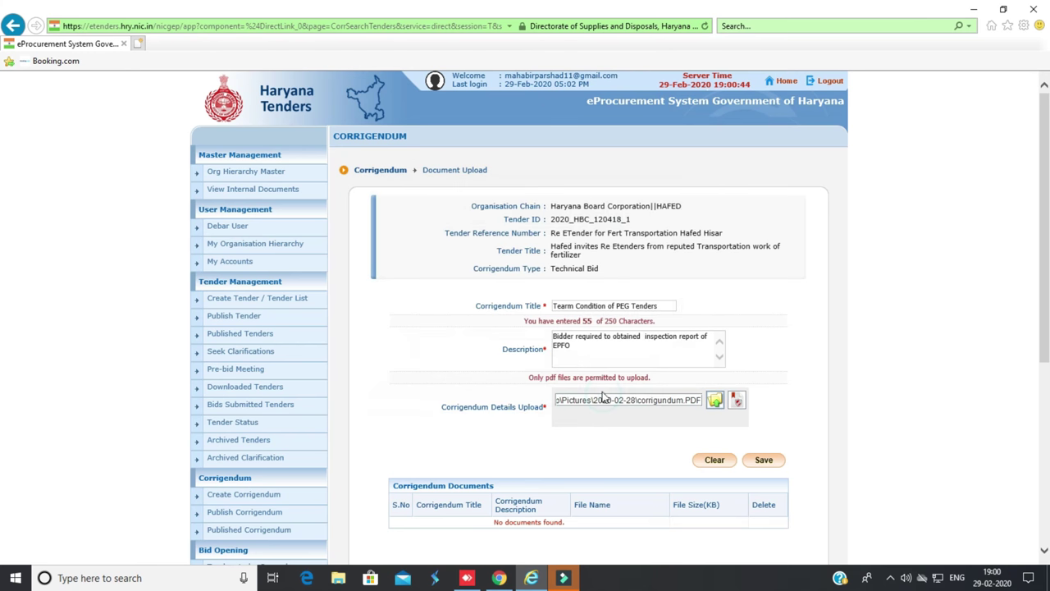
Step: Start digitally signing the chosen PDF and submit the digital signature PIN
click(738, 405)
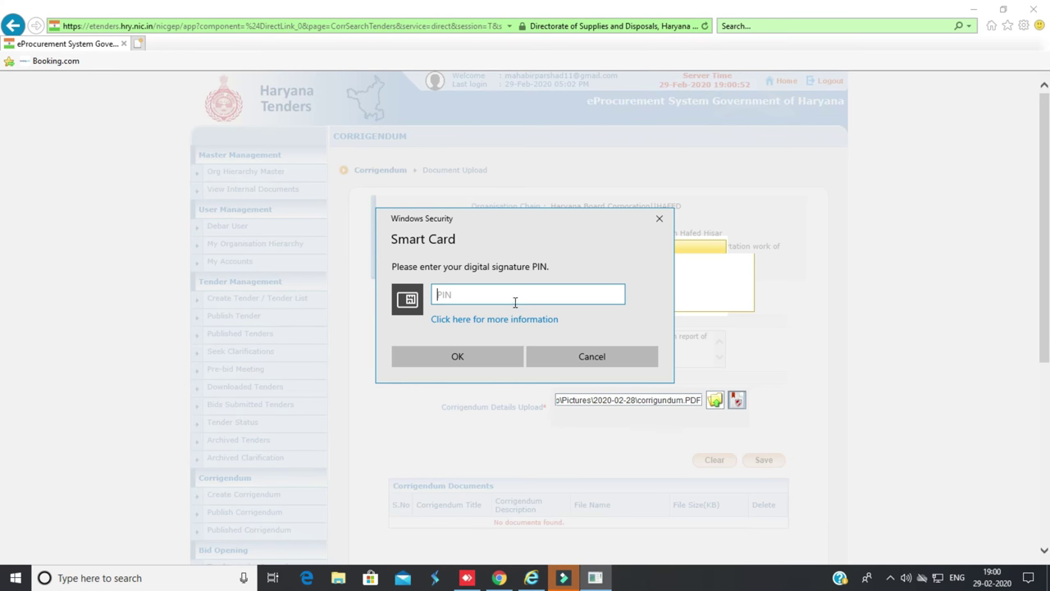
text(•)
click(492, 365)
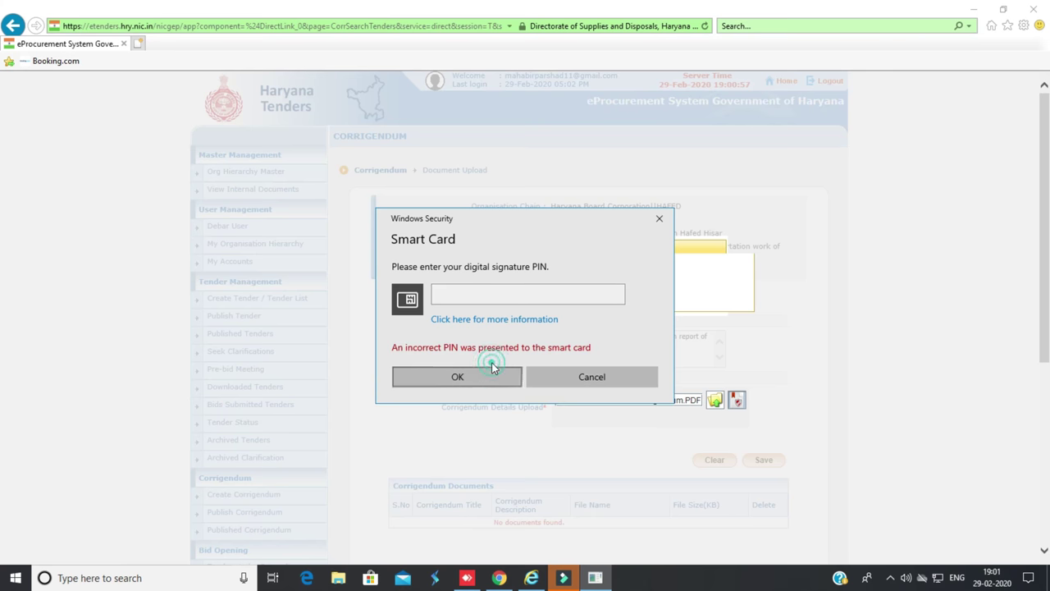
Step: Re-enter the digital signature PIN and finish signing the corrigendum file
click(475, 294)
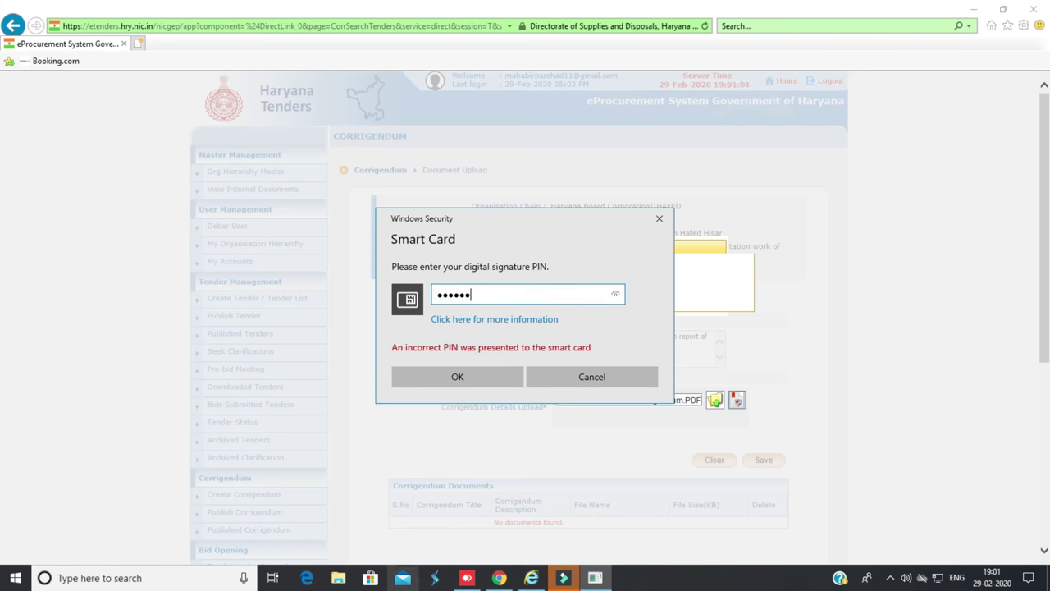
key(BackSpace)
key(BackSpace)
key(BackSpace)
key(BackSpace)
key(BackSpace)
text(•••)
key(Return)
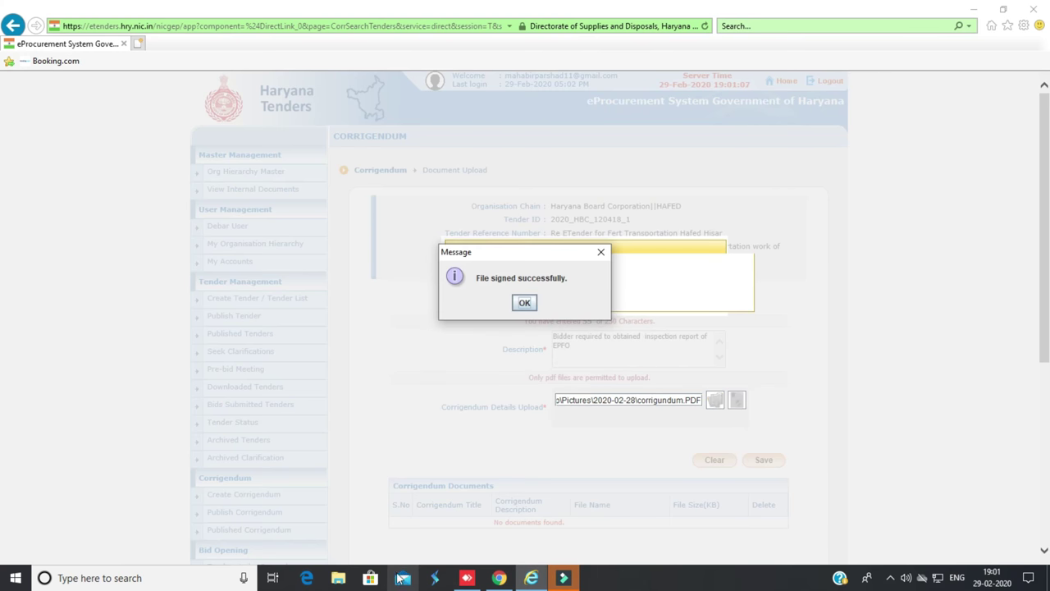
click(522, 304)
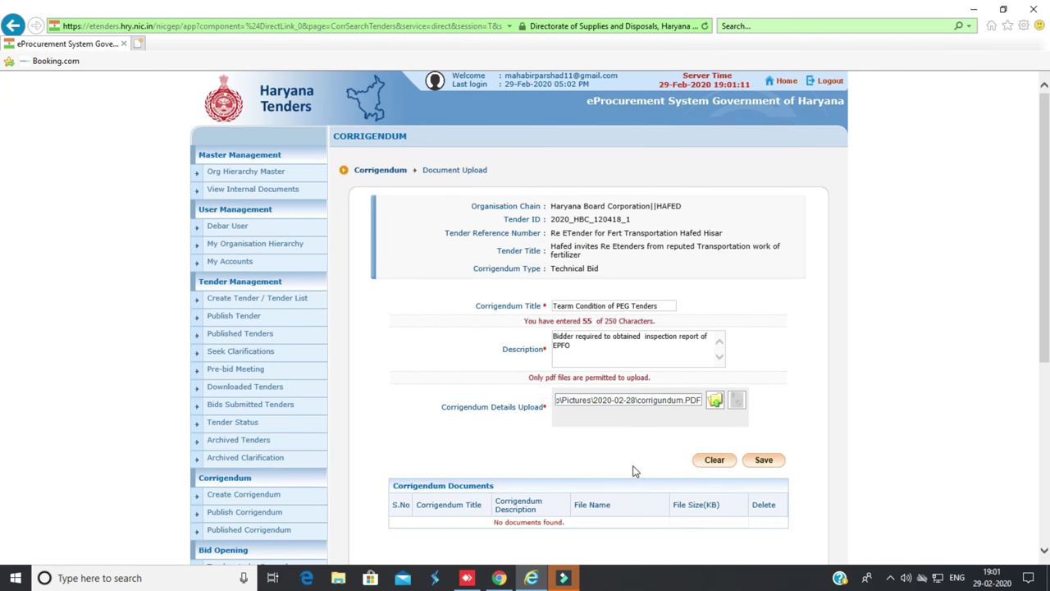
Step: Save the corrigendum details with the signed PDF and go to the corrigendum documents list
click(763, 461)
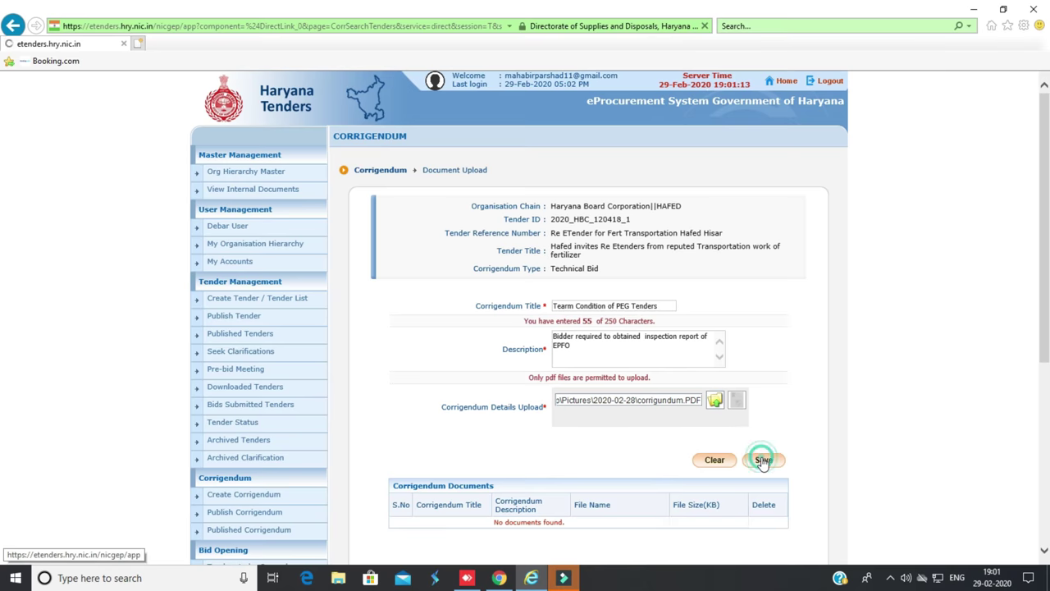
scroll(682, 443, down, 1)
scroll(676, 454, down, 1)
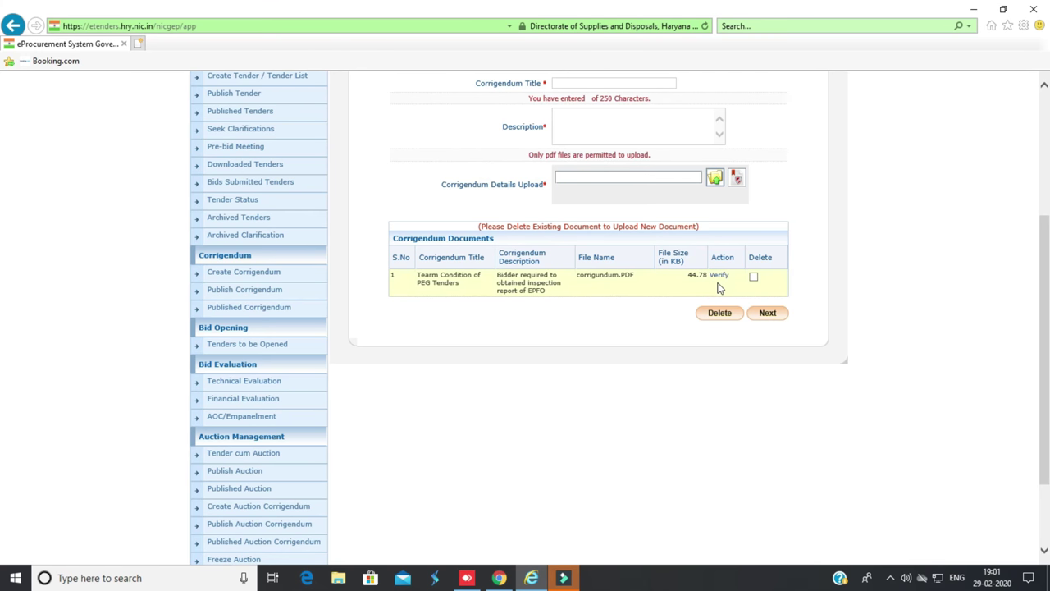
Step: Start verifying the uploaded corrigendum document and read through corrigundum.PDF
click(720, 276)
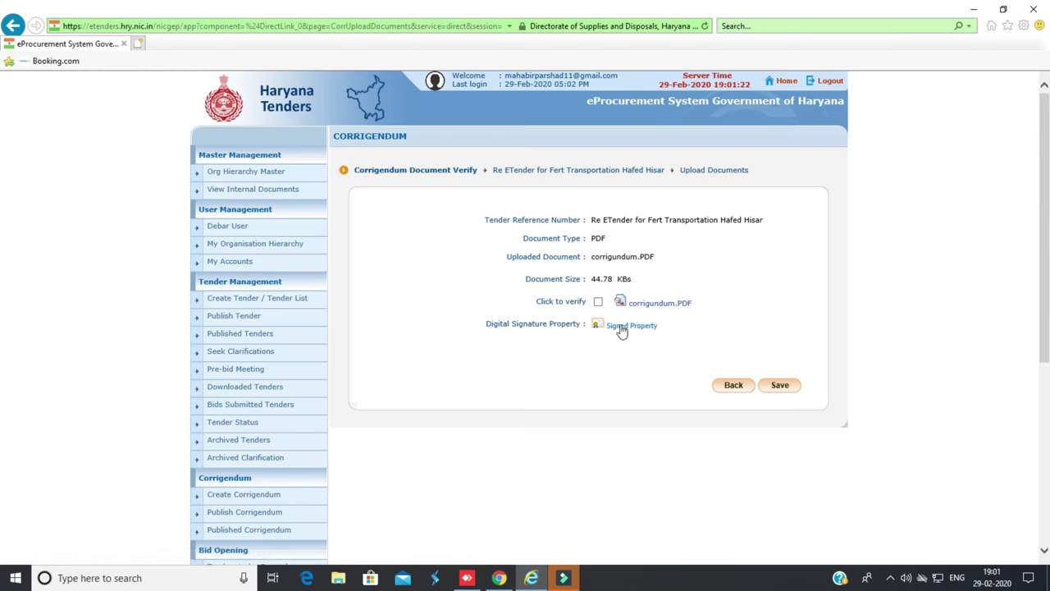
click(638, 304)
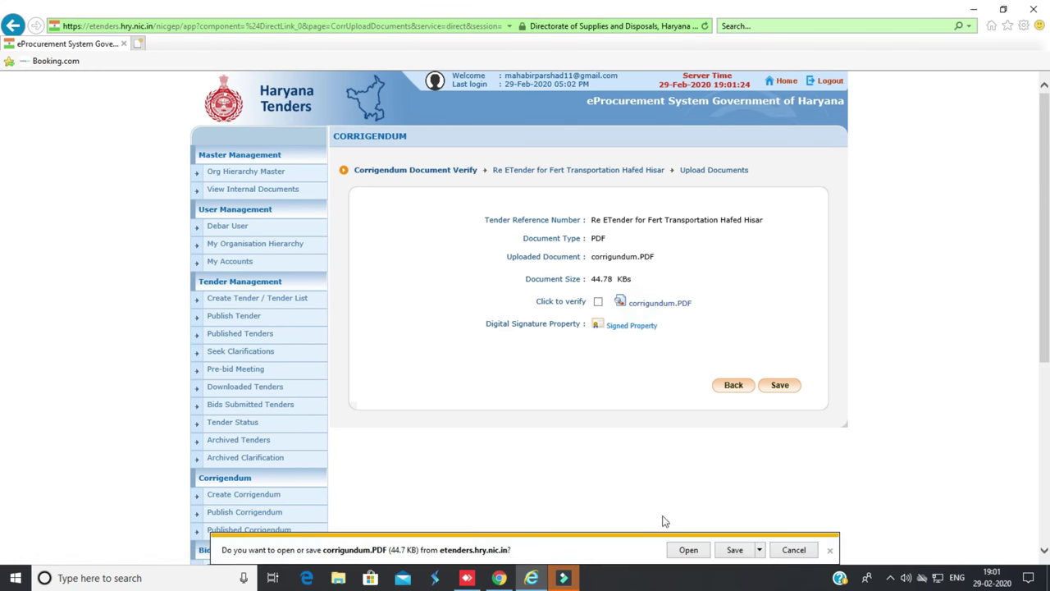
click(687, 552)
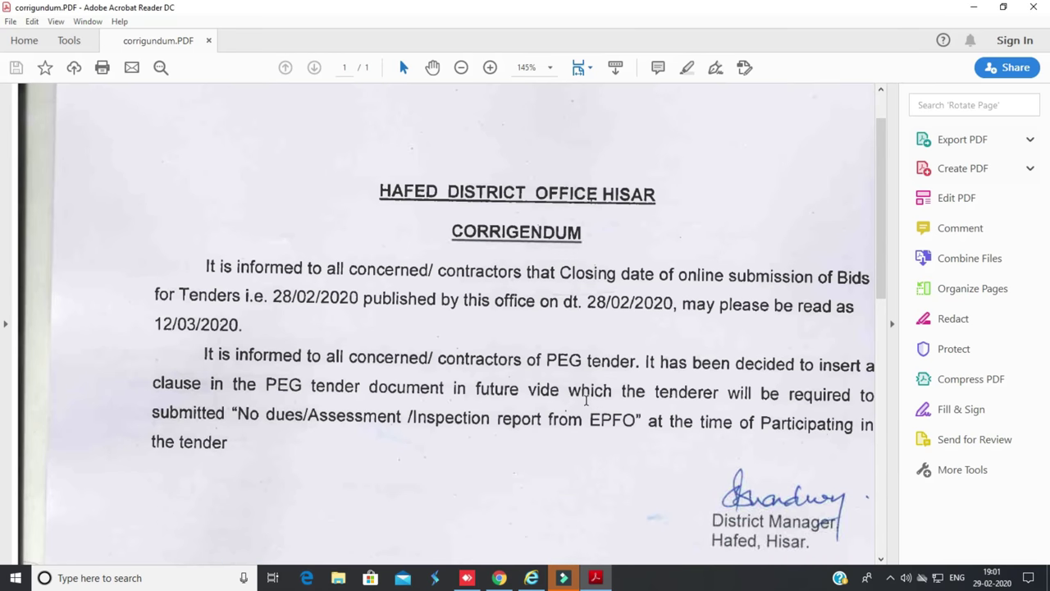
scroll(587, 391, down, 2)
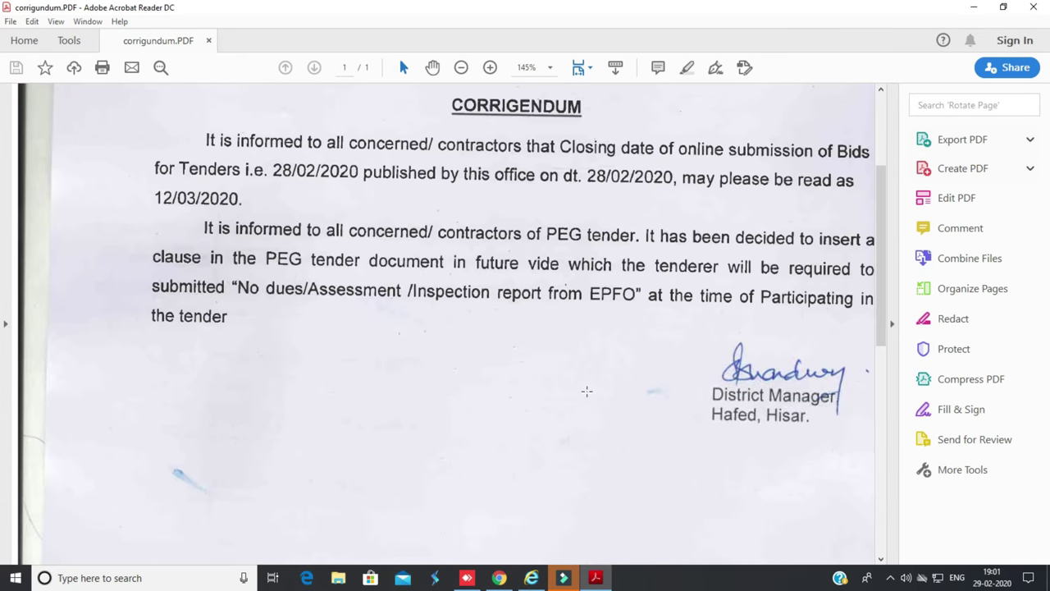
scroll(587, 391, up, 3)
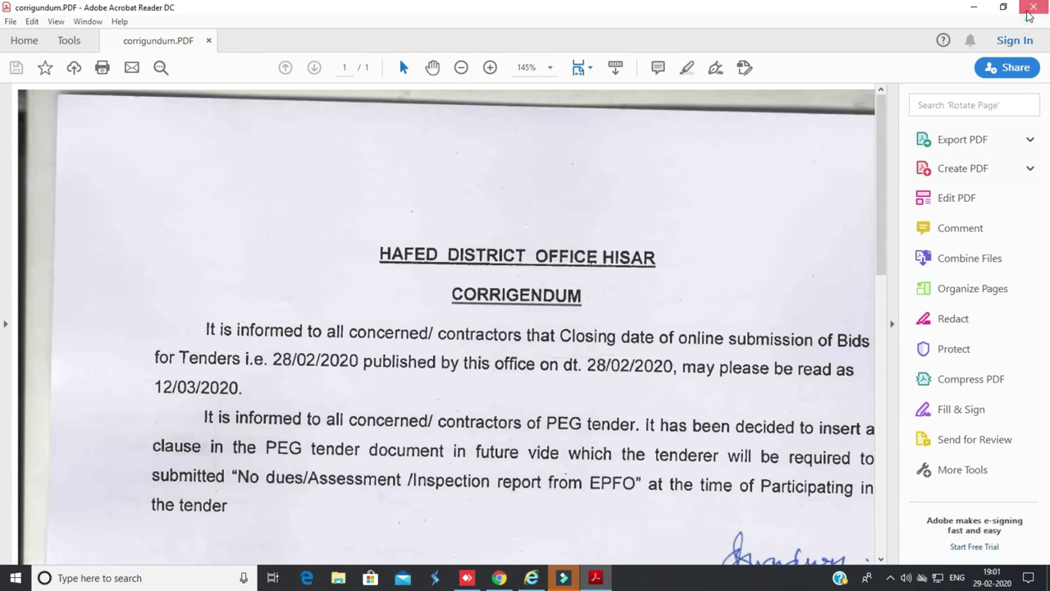
click(1034, 6)
Step: Mark corrigundum.PDF as verified and save the verification
click(598, 303)
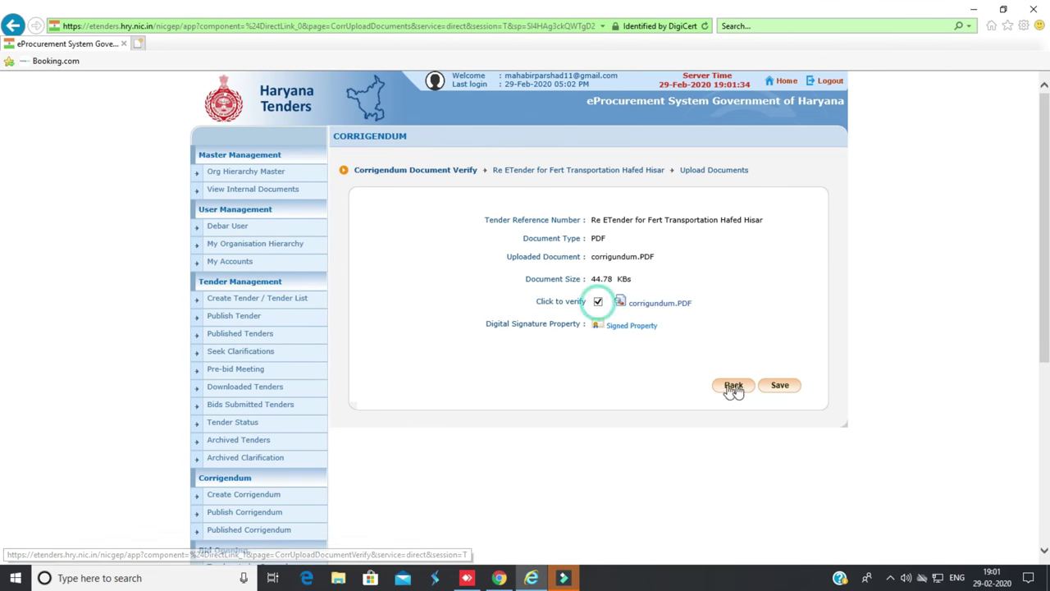
click(765, 390)
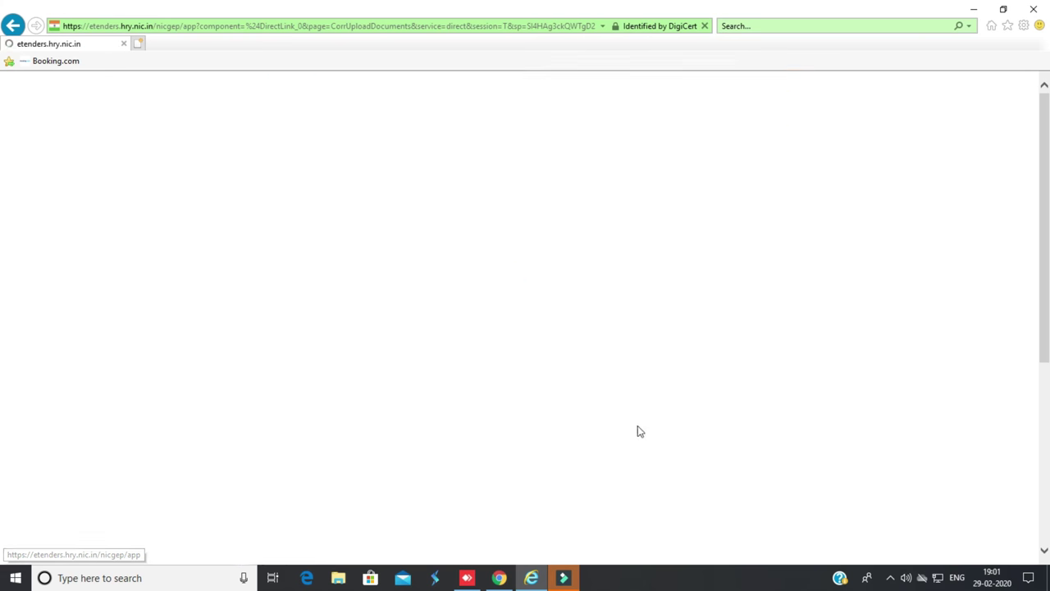
scroll(619, 430, down, 3)
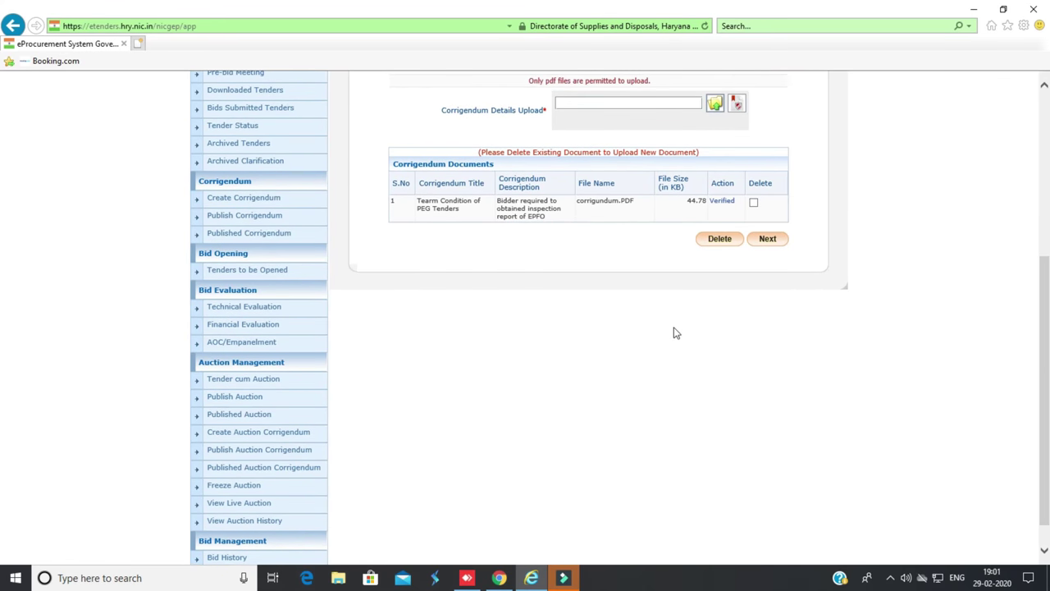
scroll(763, 253, up, 1)
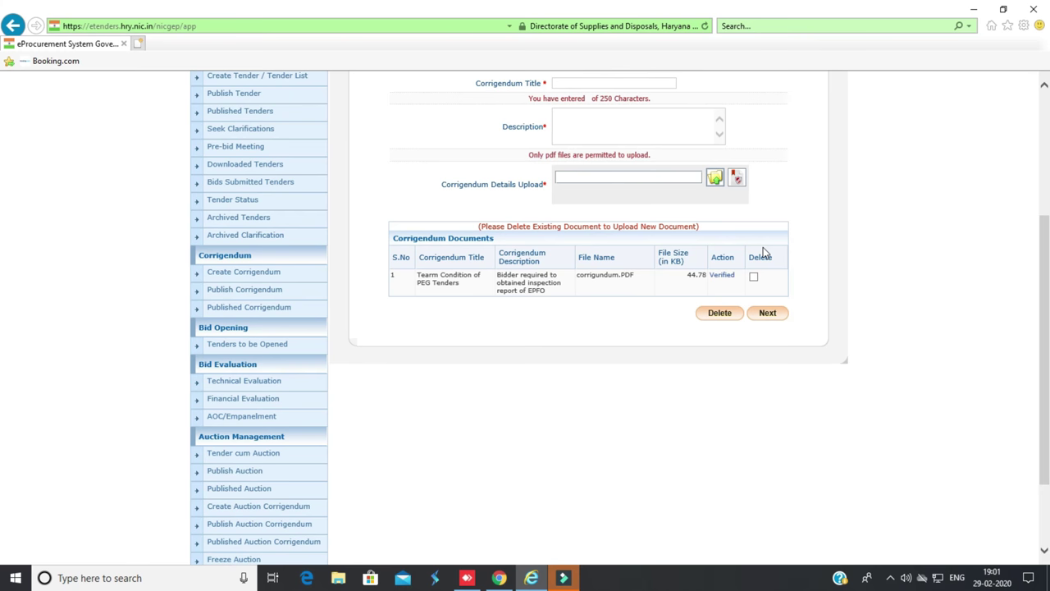
Step: Continue to the corrigendum summary for the fertilizer transportation tender and review its tender, work item and document details
click(768, 316)
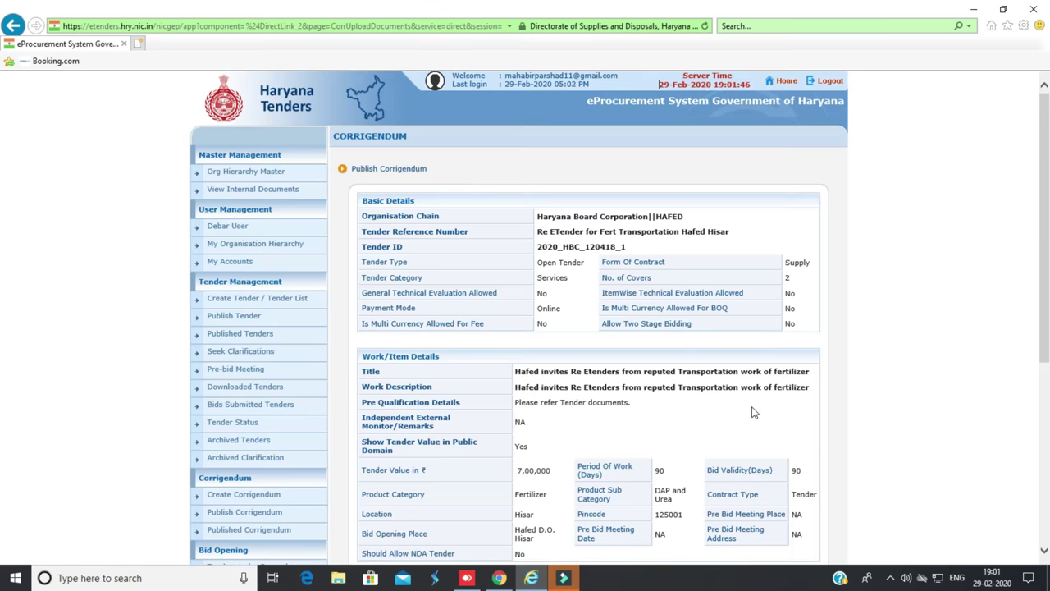
scroll(751, 419, down, 4)
scroll(743, 410, up, 4)
scroll(676, 295, down, 4)
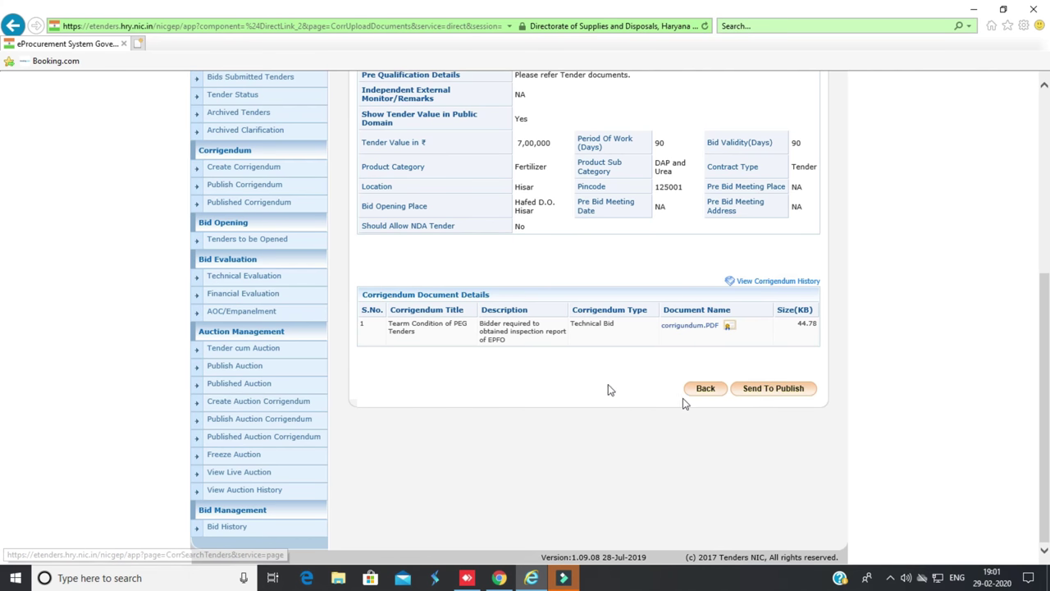
scroll(574, 353, up, 3)
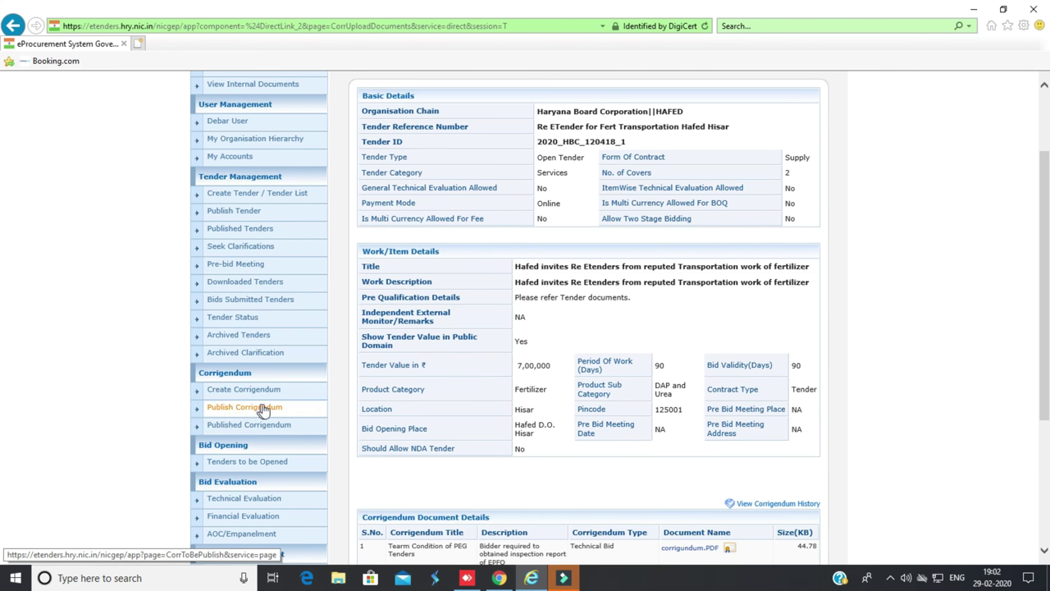
scroll(699, 402, down, 5)
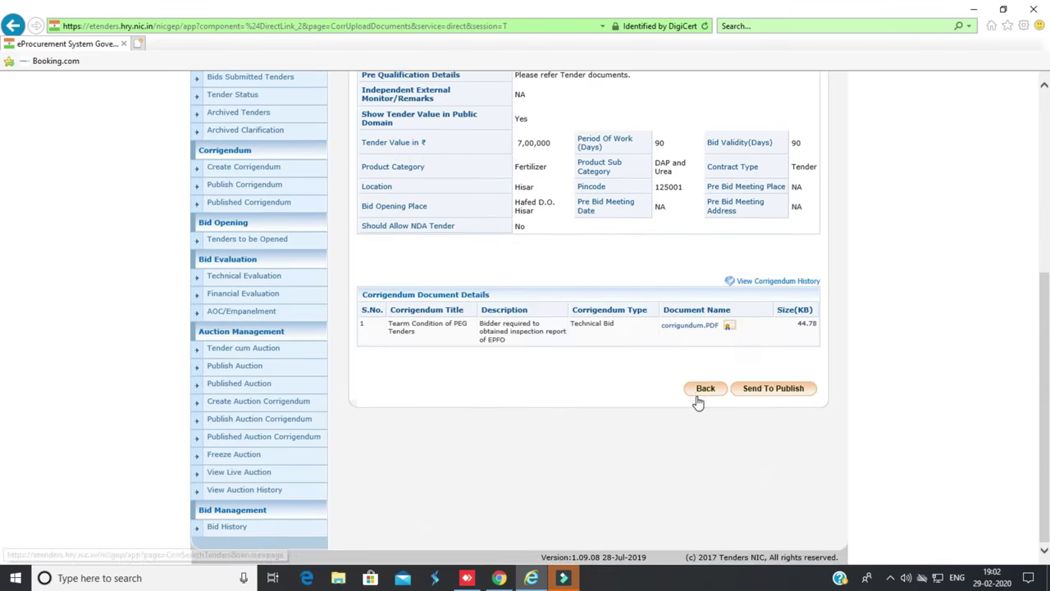
click(698, 402)
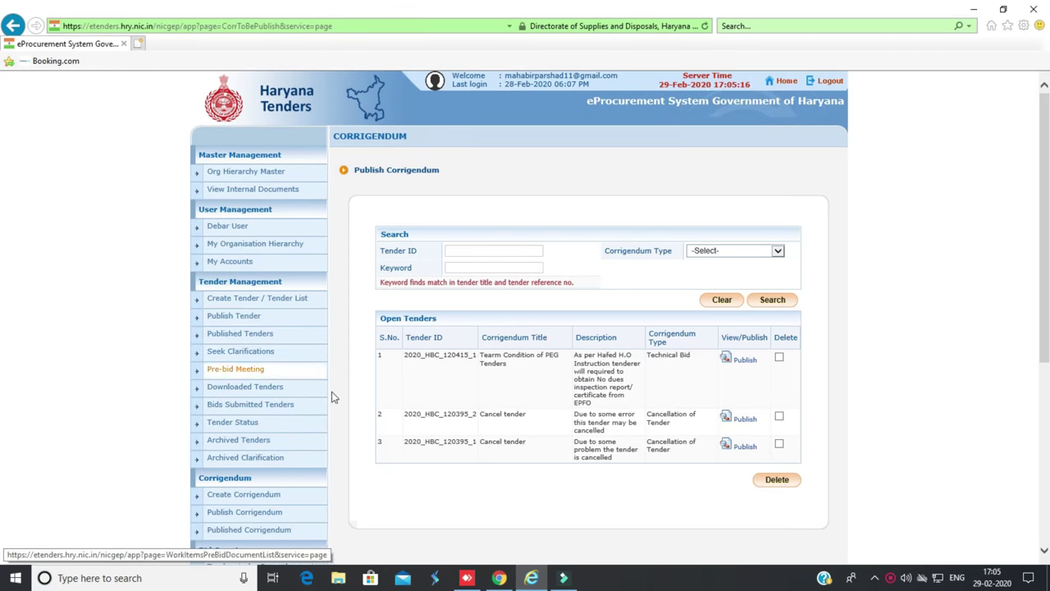
Step: Open the Technical Bid corrigendum of tender 2020_HBC_120415_1 from the corrigenda awaiting publication and review its details
scroll(292, 463, down, 2)
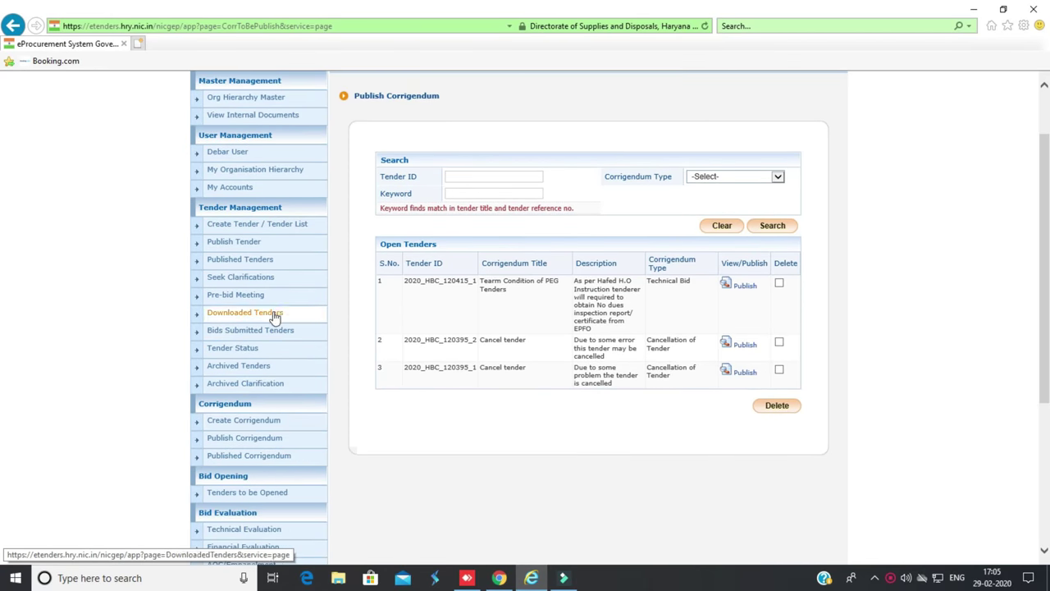
click(237, 437)
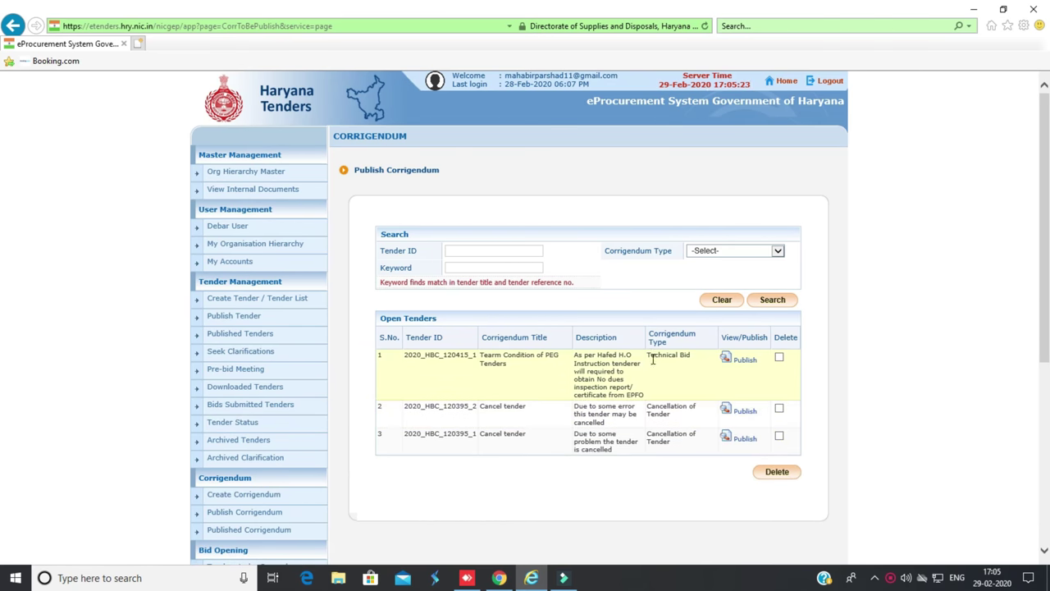
click(744, 361)
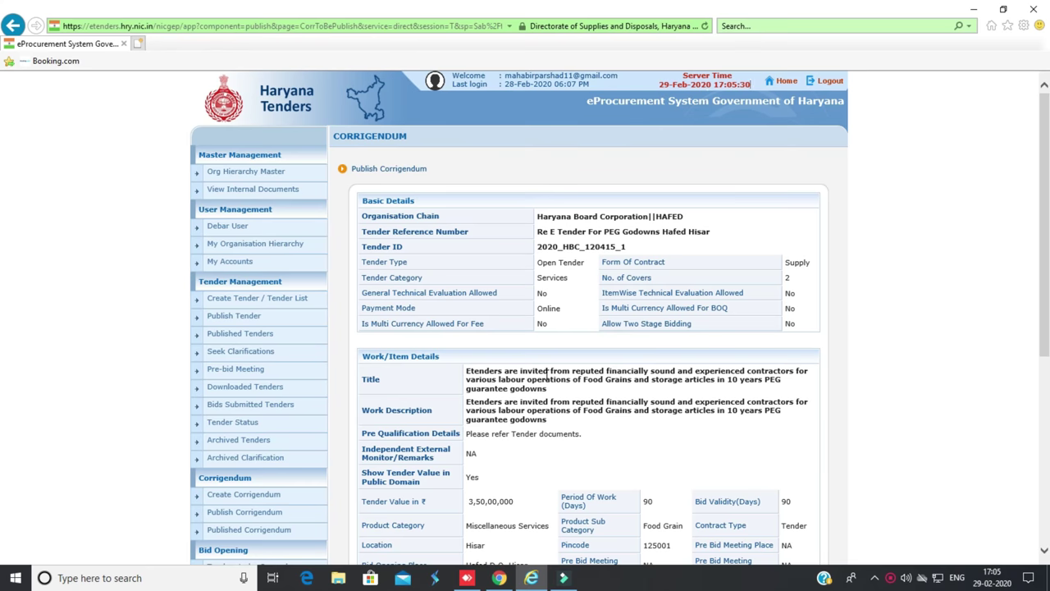
scroll(550, 376, down, 2)
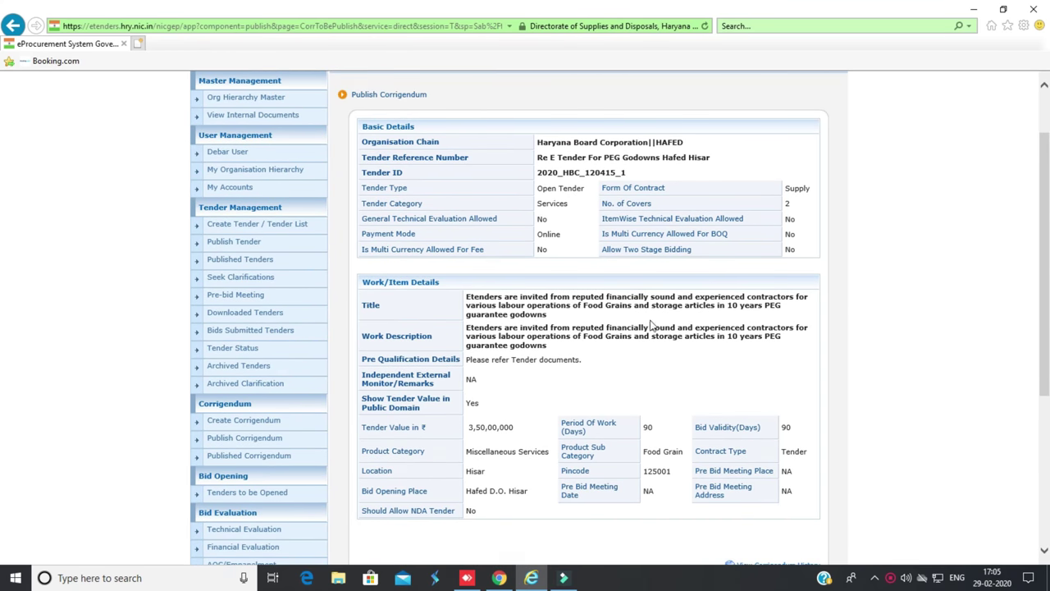
scroll(632, 329, down, 5)
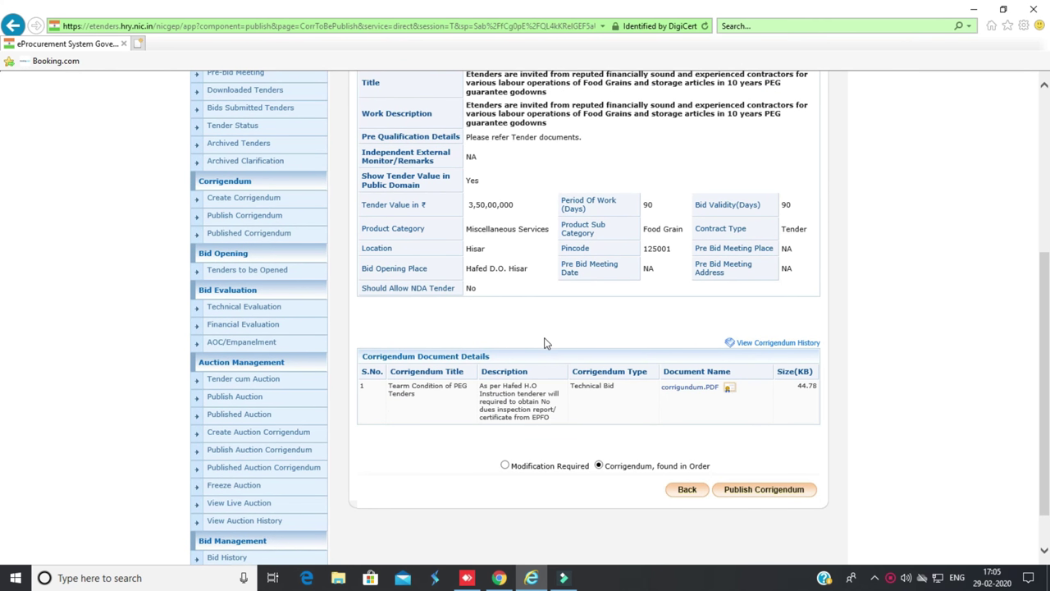
click(505, 466)
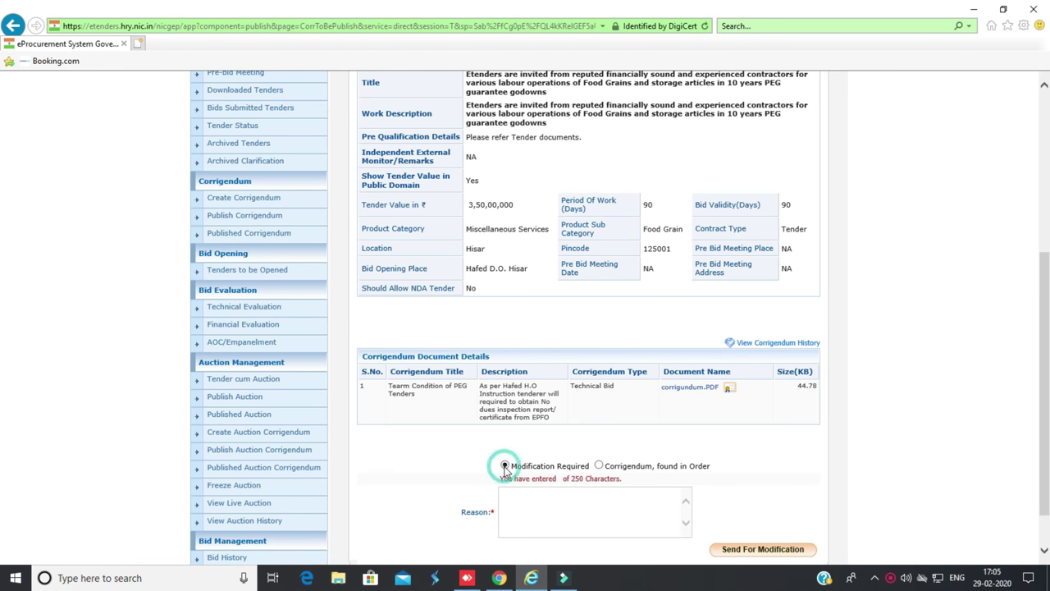
scroll(512, 466, down, 1)
click(517, 452)
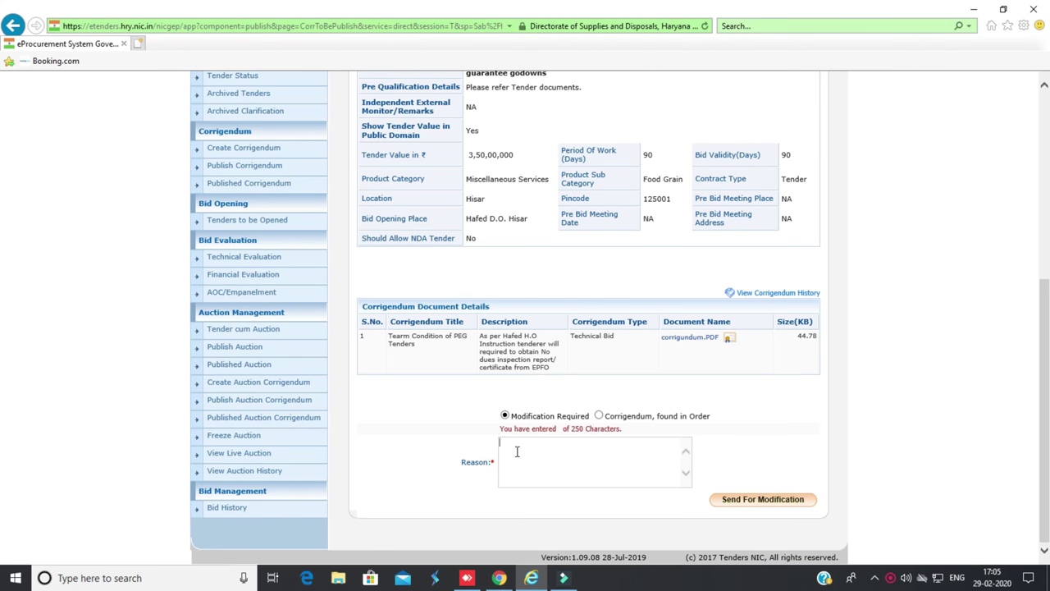
click(599, 416)
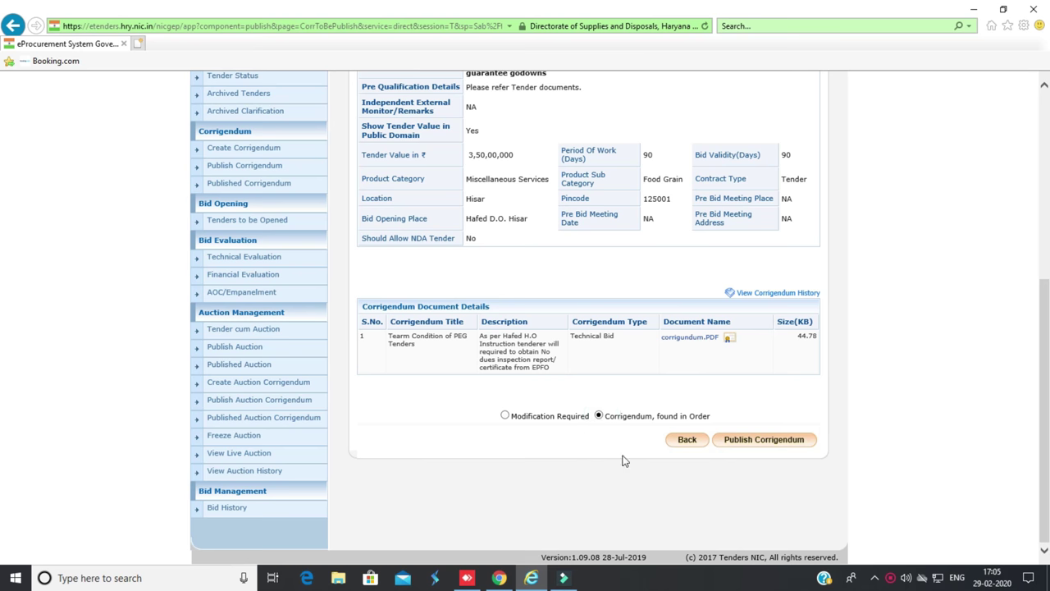
Step: Check the tender and document details once more and publish the corrigendum for tender 2020_HBC_120415_1
scroll(745, 449, up, 1)
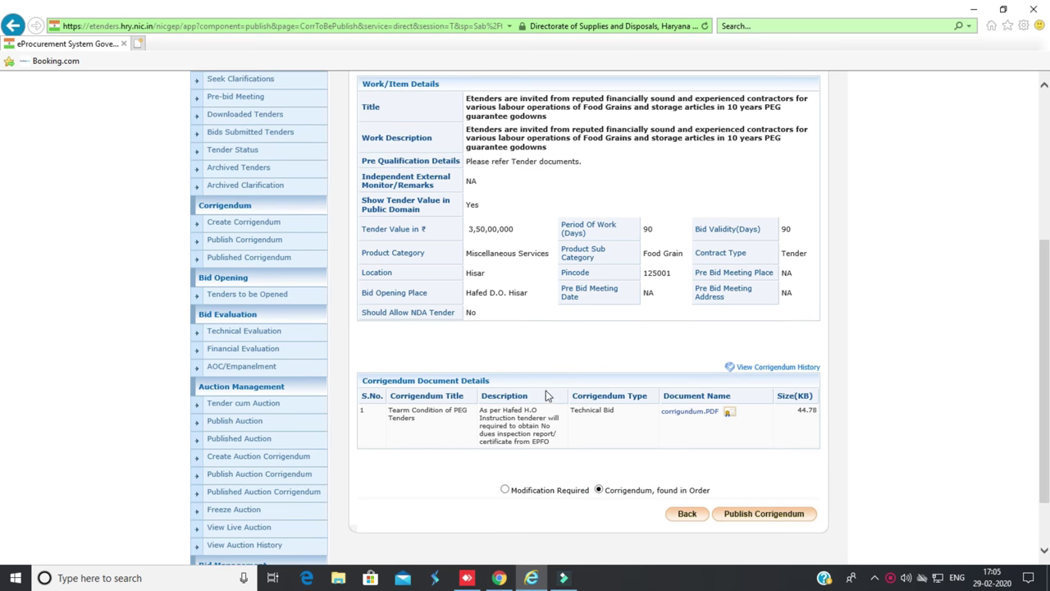
scroll(626, 383, up, 1)
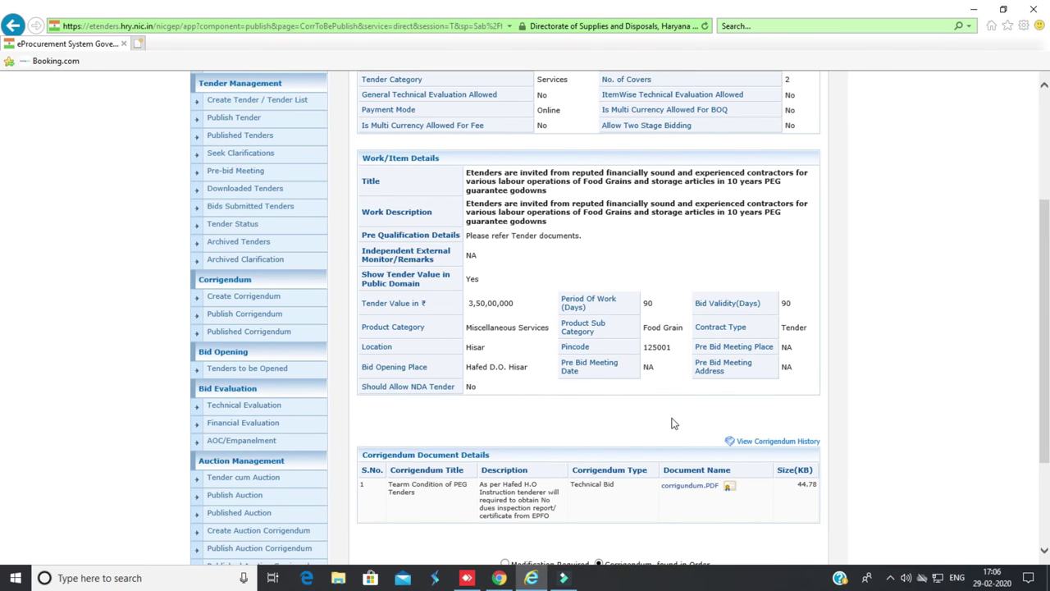
scroll(673, 423, down, 2)
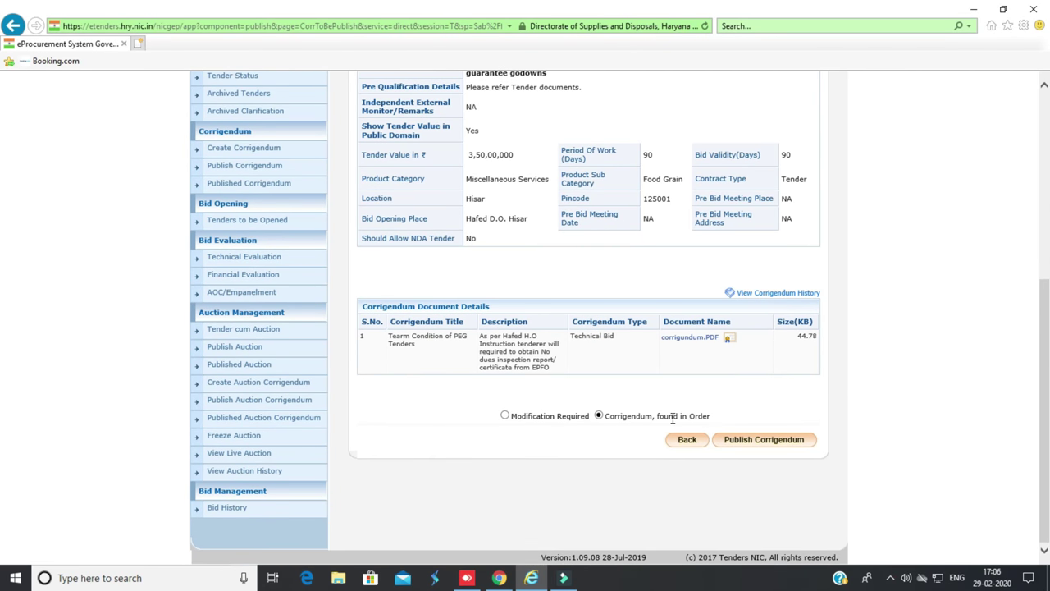
click(743, 446)
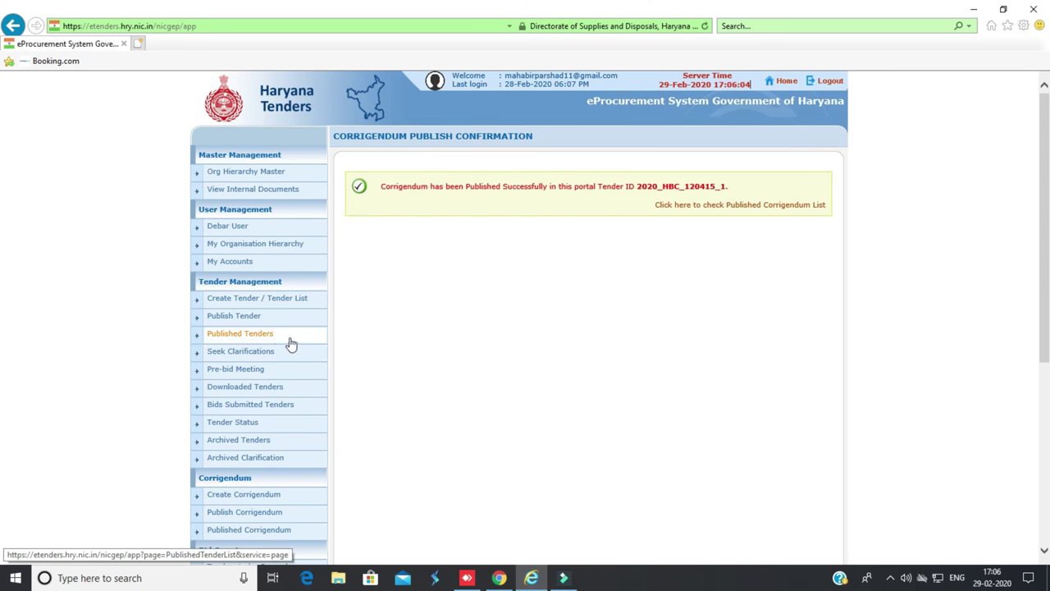
Step: View the details of tender 2020_HBC_120415_1's corrigendum in the list of published corrigenda
scroll(287, 427, down, 3)
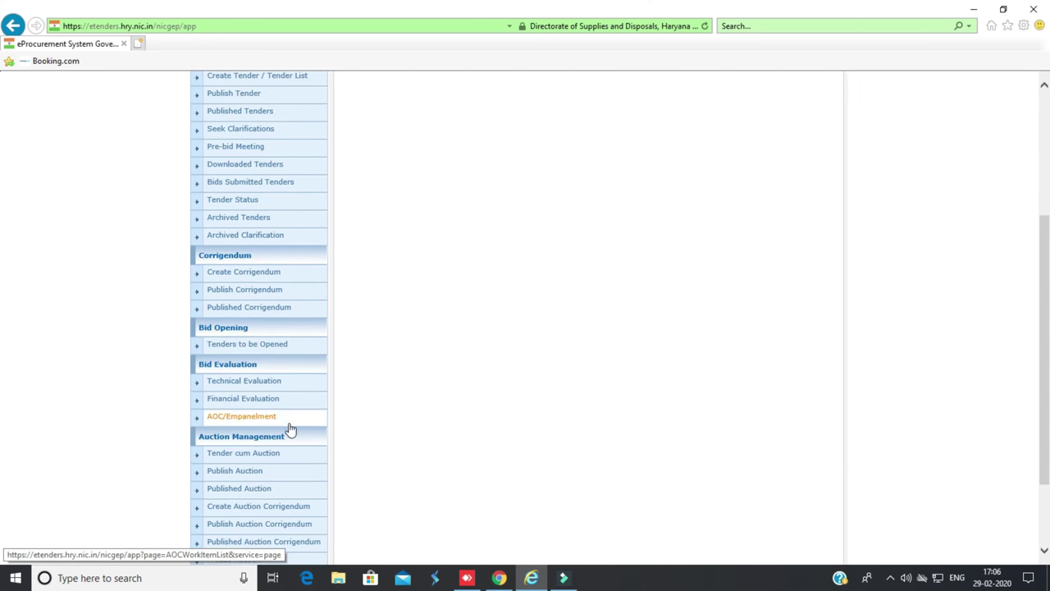
click(257, 310)
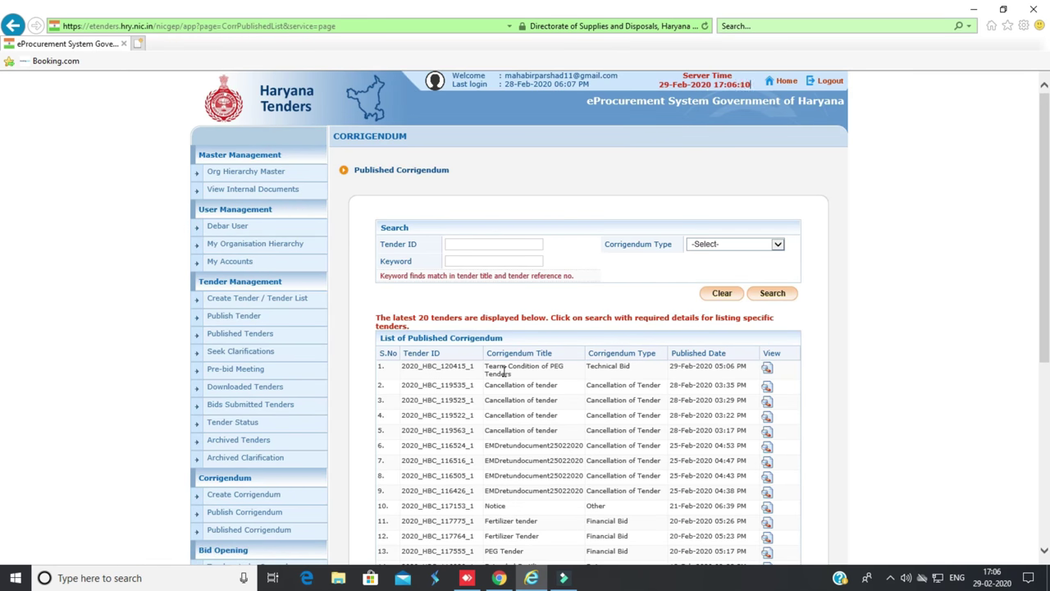
click(766, 368)
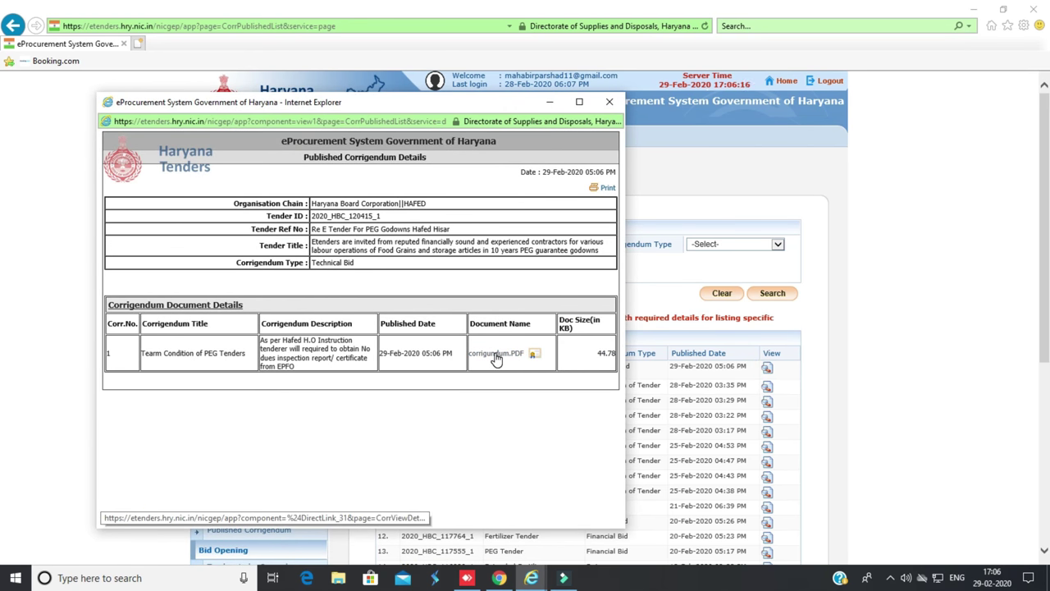
Step: Open the published corrigundum.PDF, read through it, and close the document and the corrigendum details window
click(496, 354)
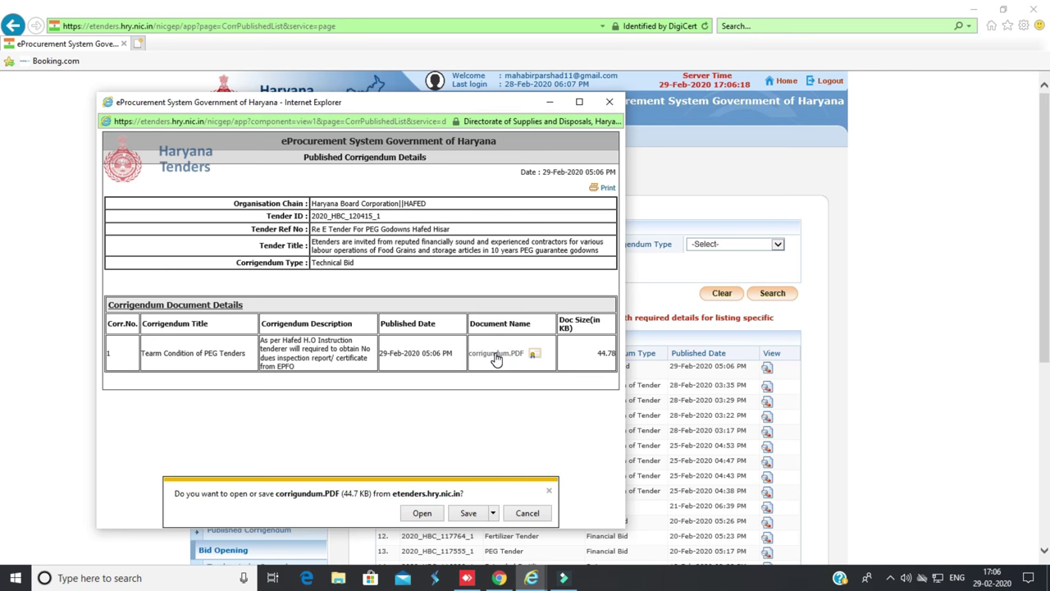
click(422, 515)
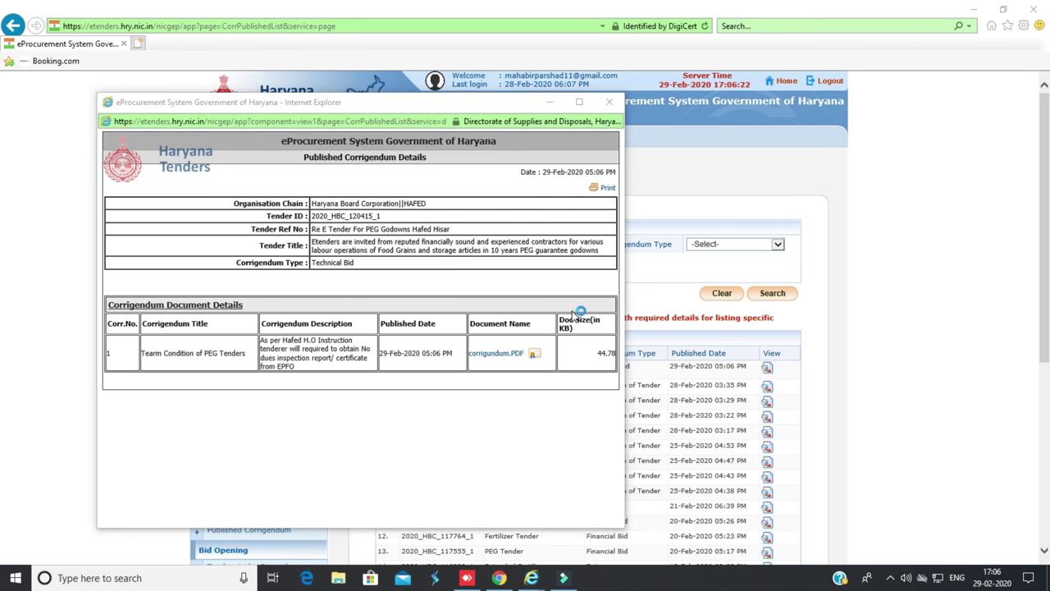
scroll(705, 329, down, 3)
scroll(706, 330, down, 3)
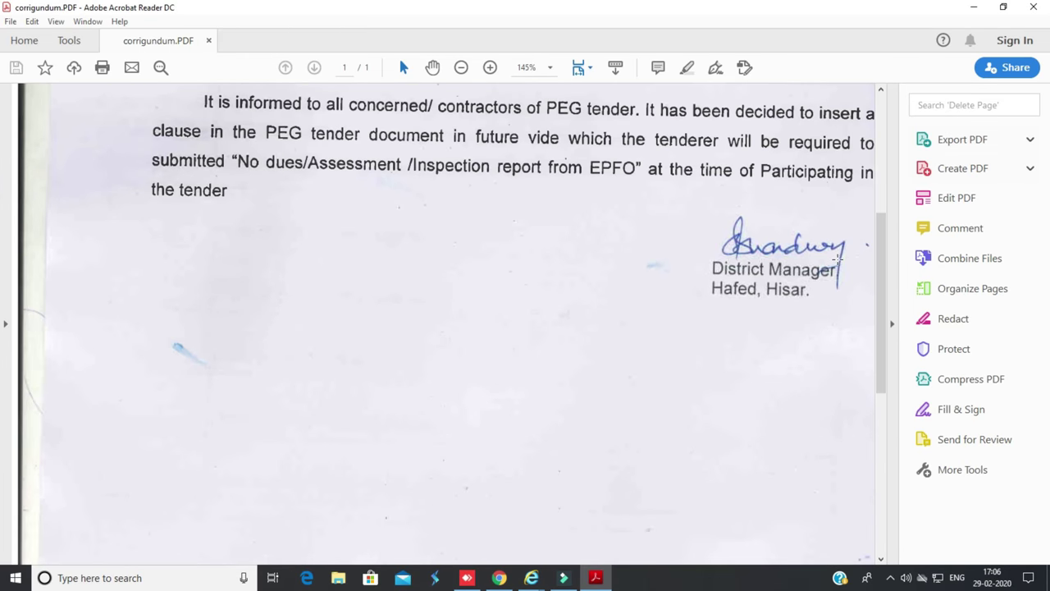
click(1033, 7)
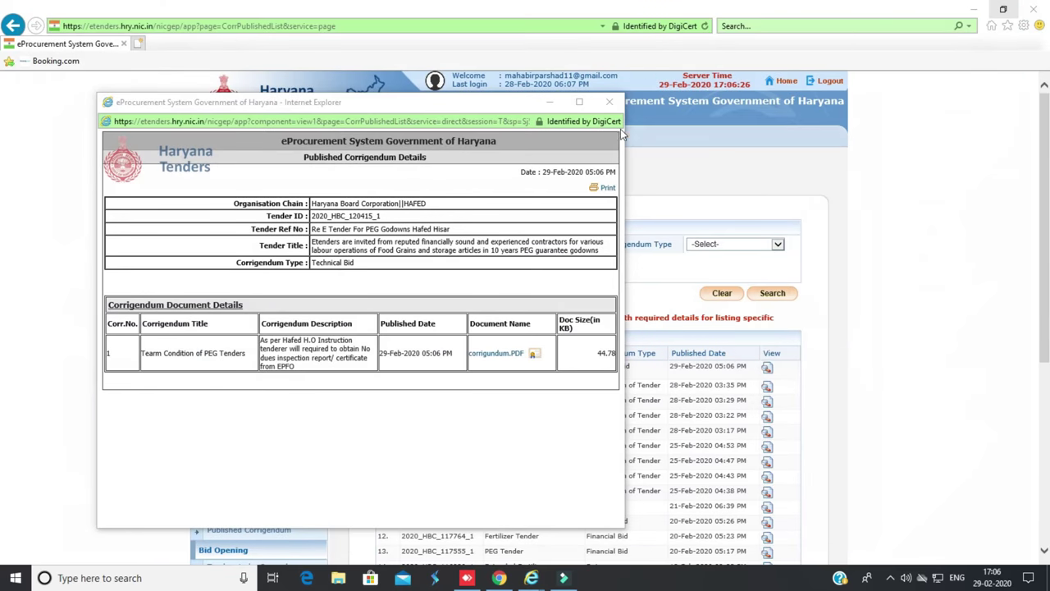
click(609, 101)
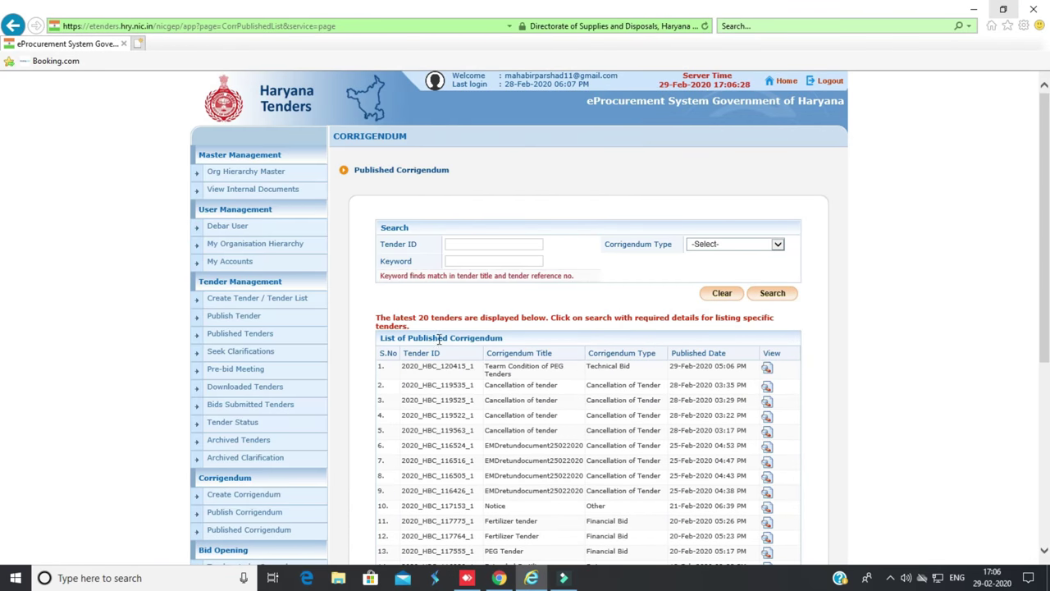
scroll(485, 331, down, 10)
scroll(539, 347, up, 9)
scroll(553, 342, up, 1)
click(890, 578)
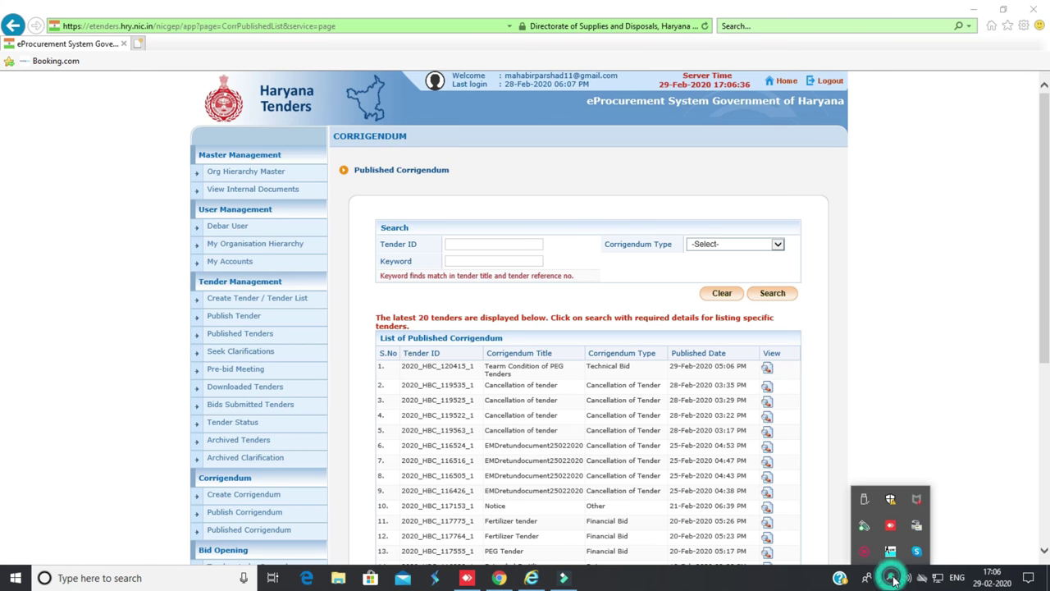
right_click(867, 556)
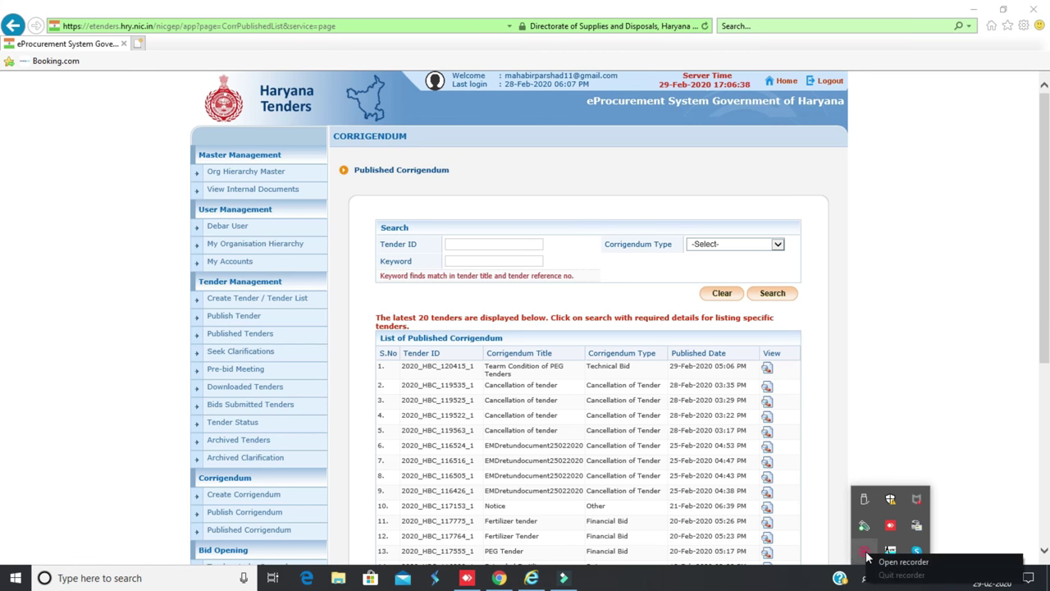